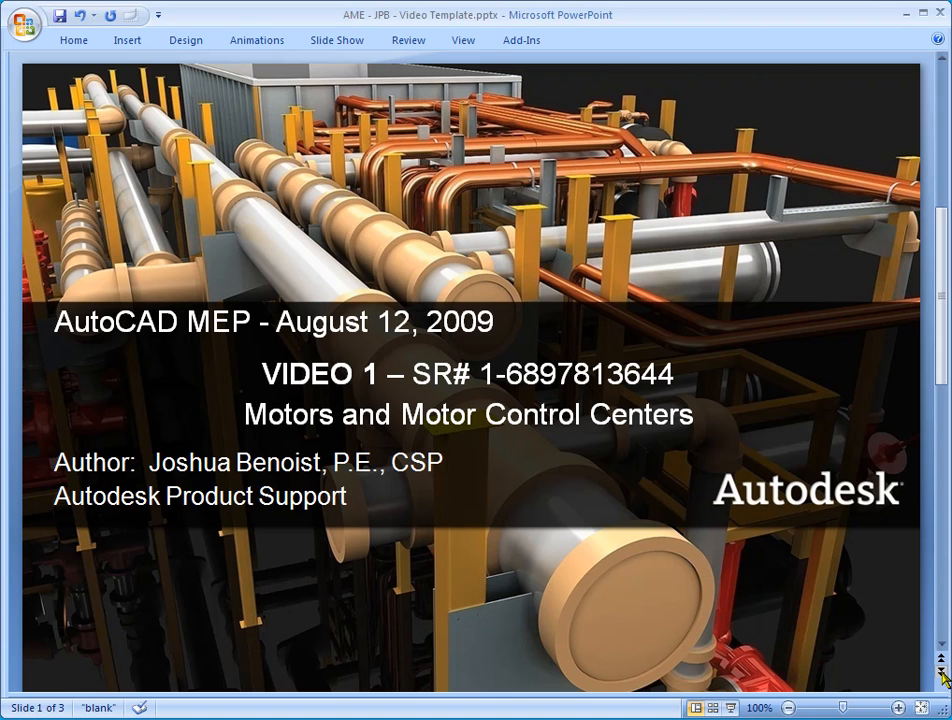
- Advance the presentation to the slide after the title slide
left_click(940, 673)
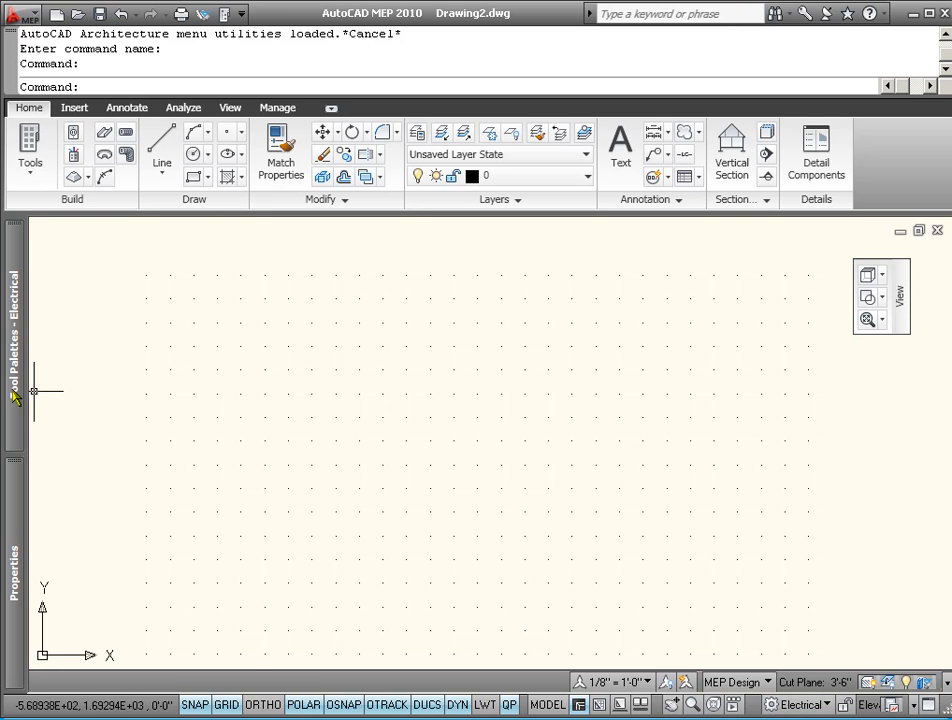
- Switch to AutoCAD MEP and insert one Motor Control Center from the electrical equipment tools into the drawing at 0 rotation
mouse_move(16, 393)
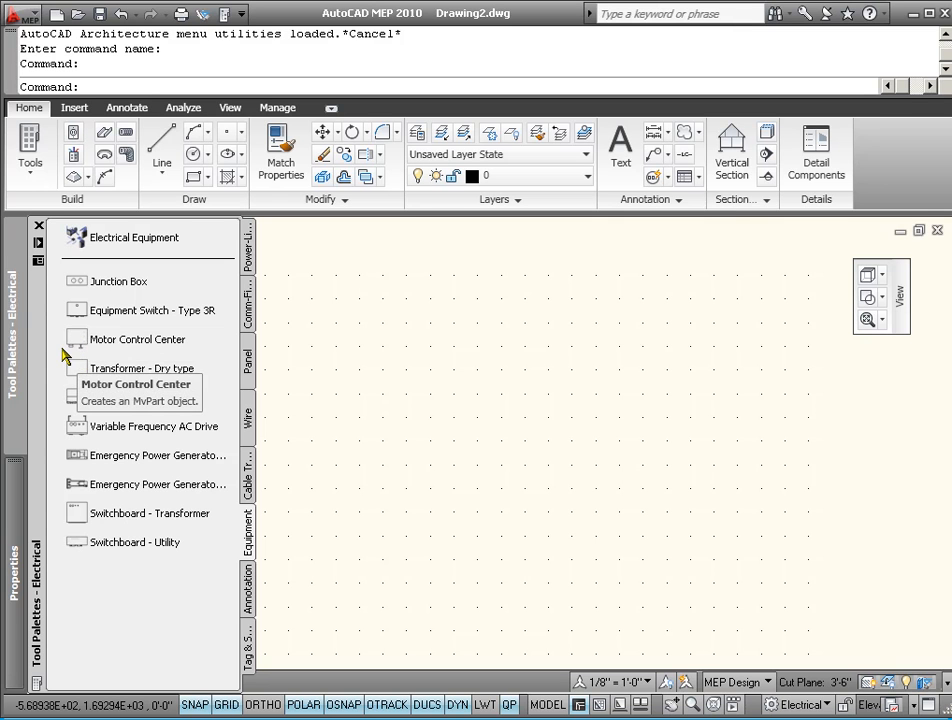
left_click(76, 340)
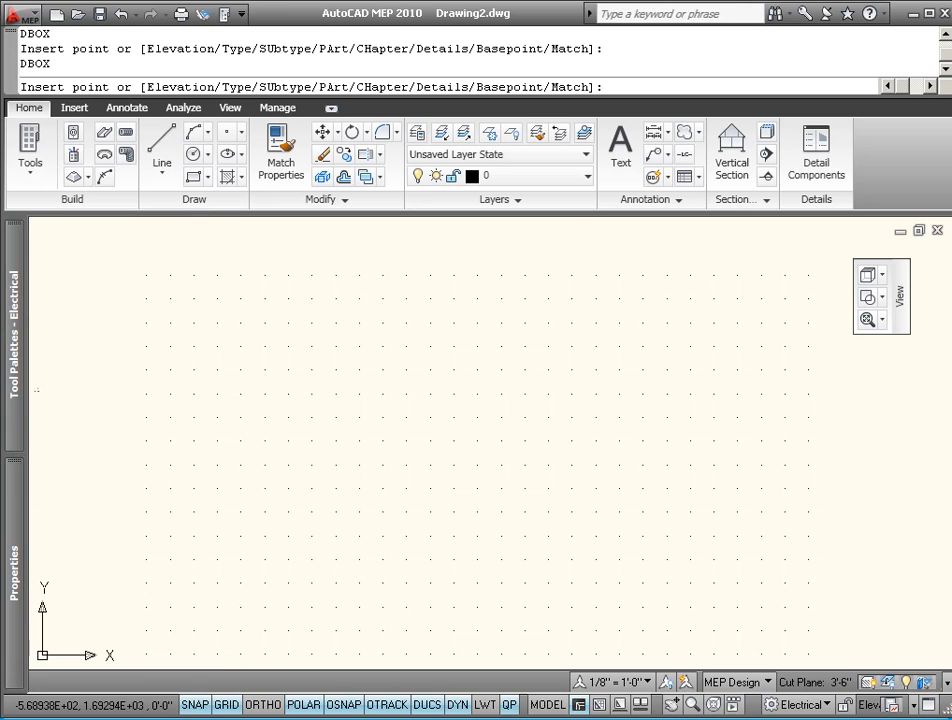
left_click(407, 406)
left_click(448, 406)
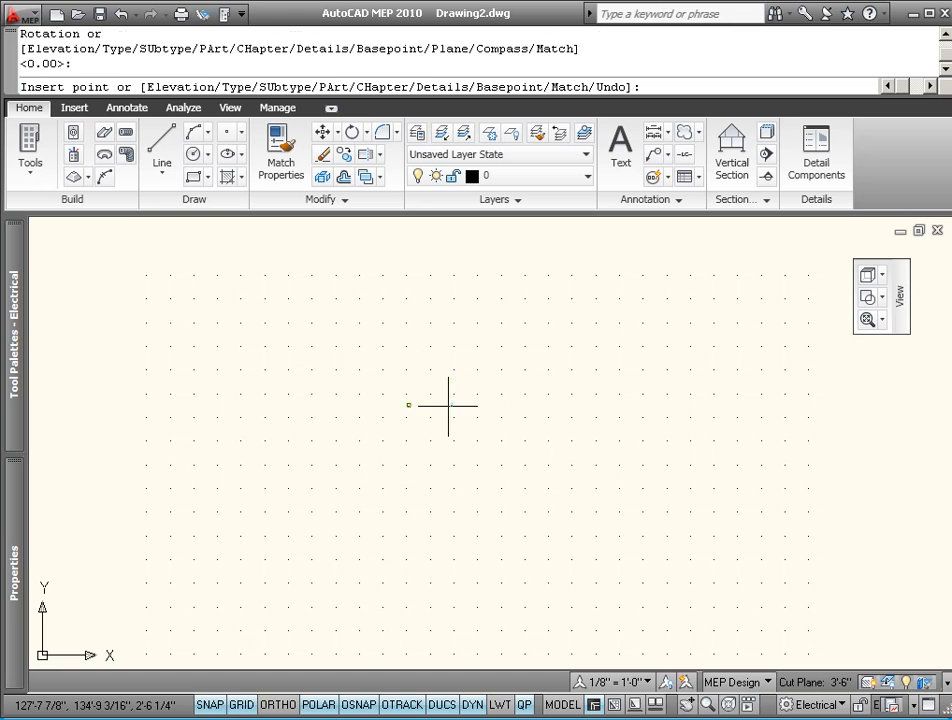
scroll(419, 395, "up", 4)
scroll(283, 394, "up", 2)
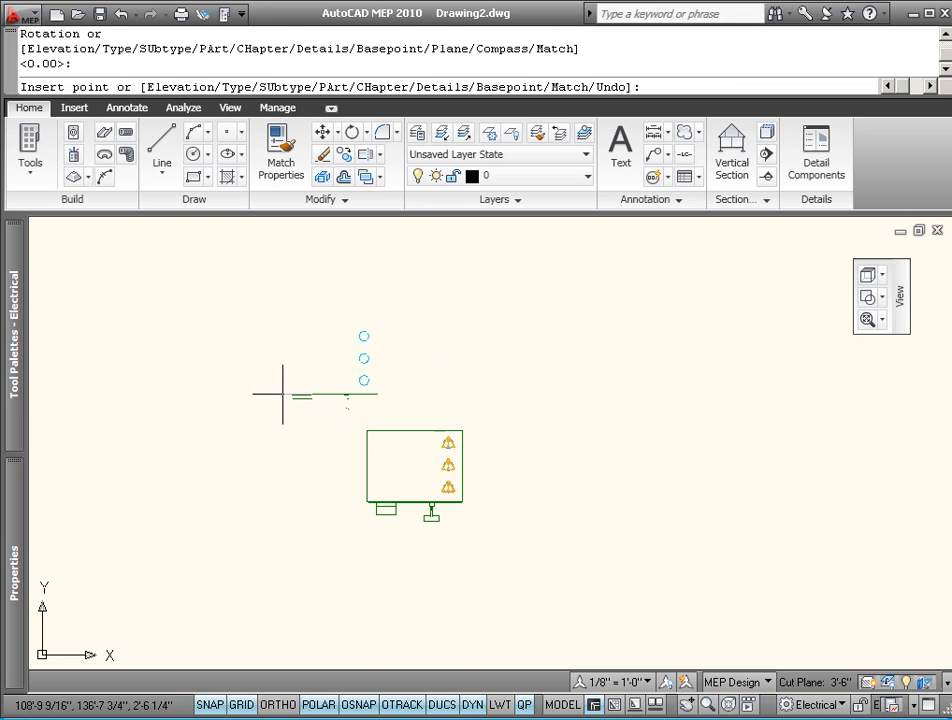
key("Escape")
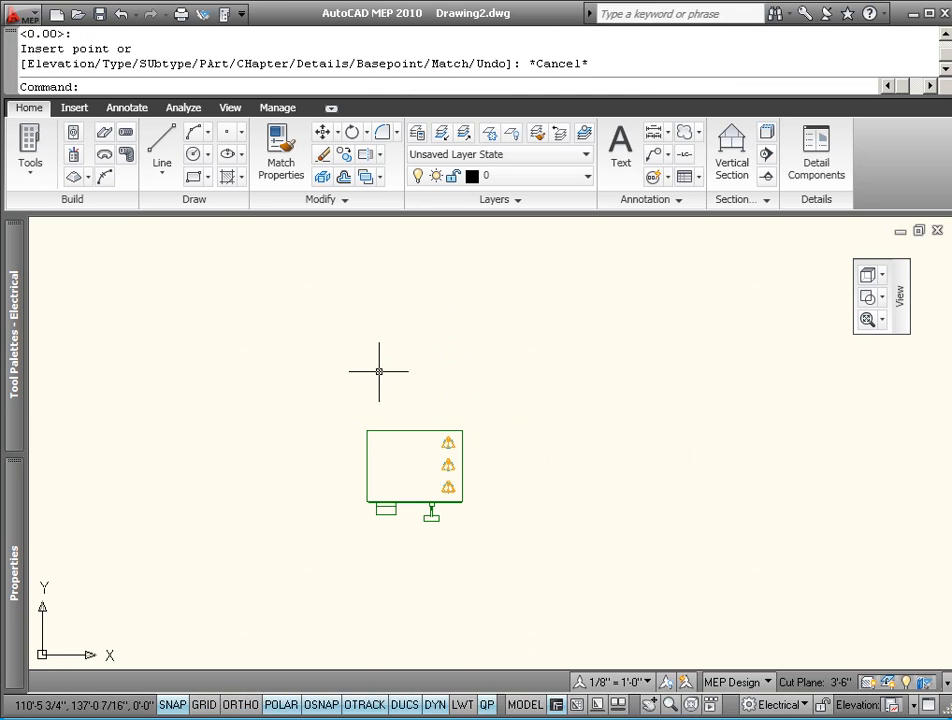
- Select the inserted motor control center to review its equipment properties, and clear the selection
left_click(419, 415)
left_click(404, 440)
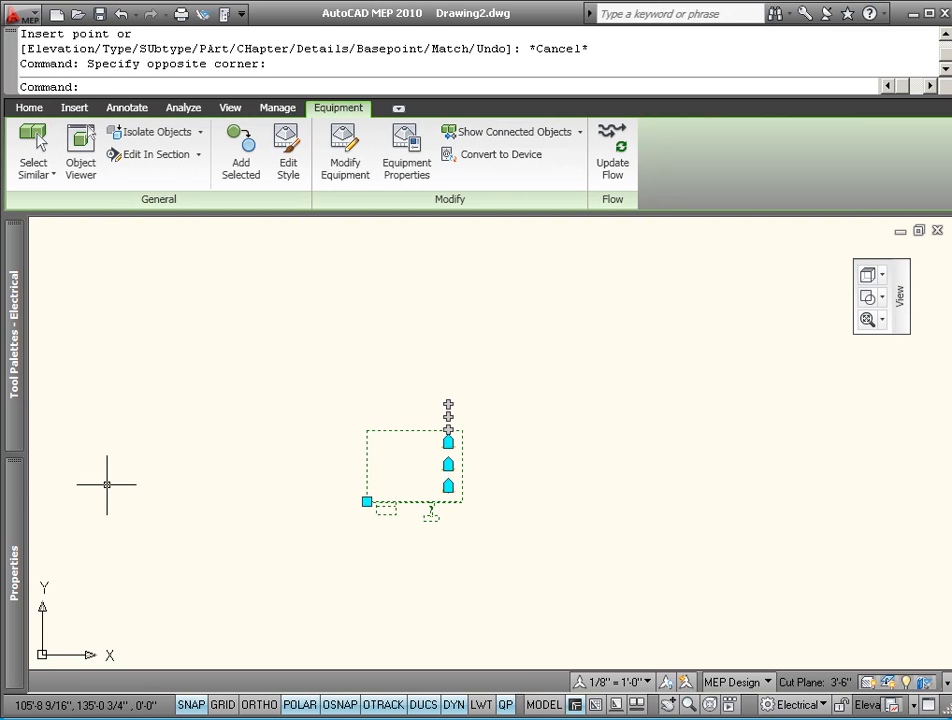
mouse_move(18, 503)
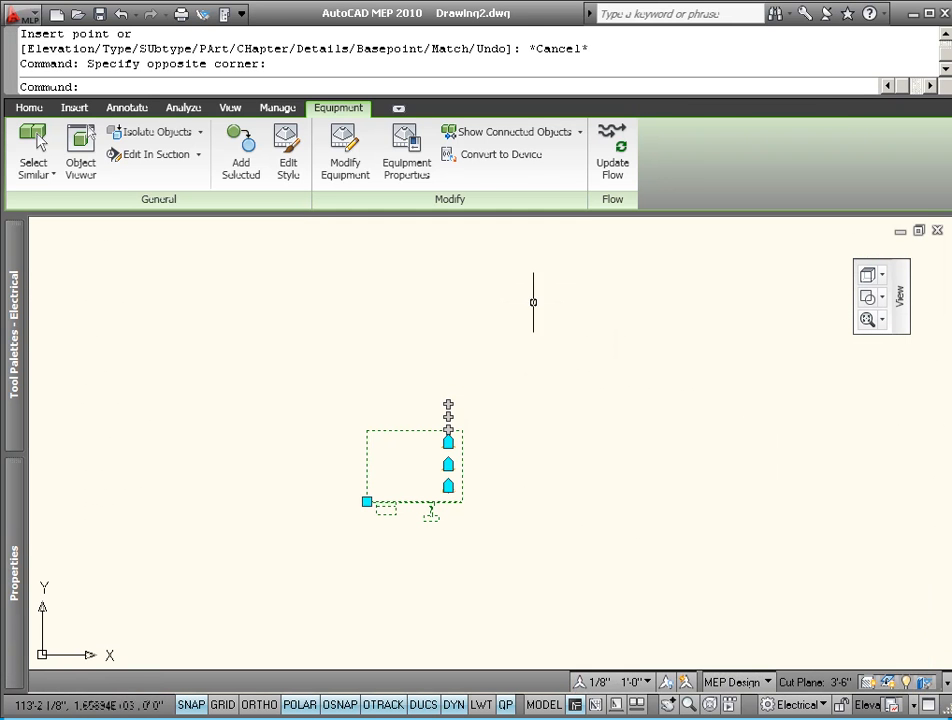
key("Escape")
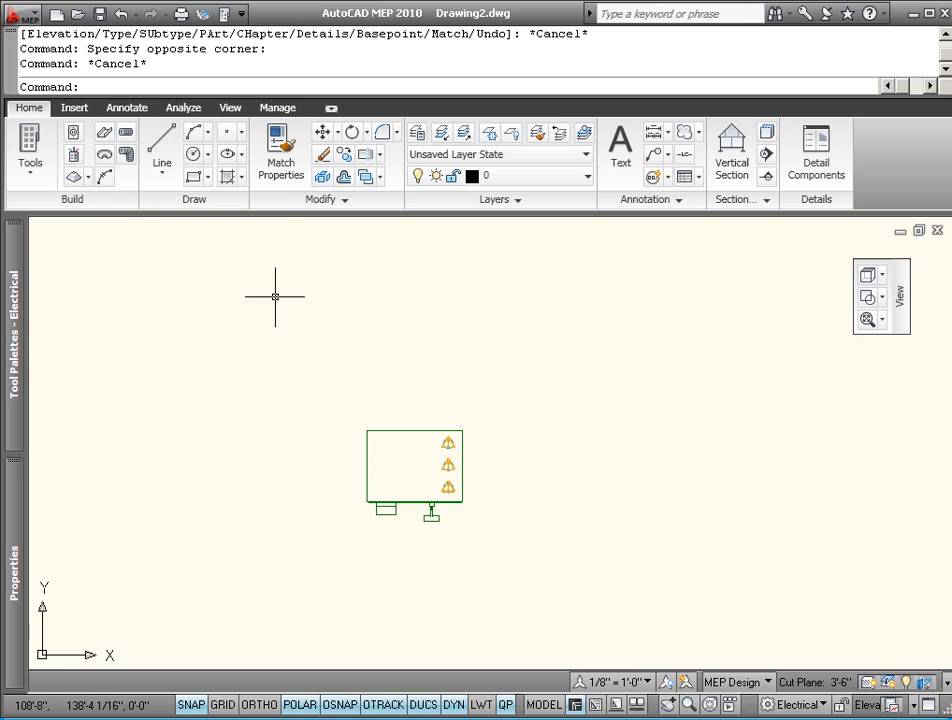
- Examine the definition of the MvPartMotor_Control_CenterStyles property set among the drawing's documentation objects in Style Manager, and close it
left_click(278, 108)
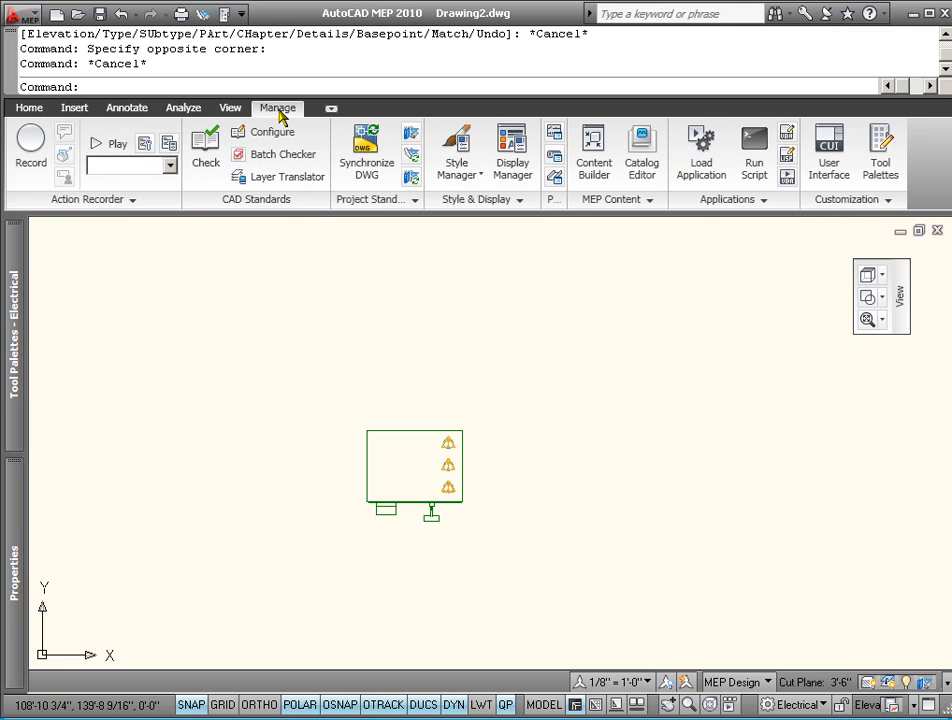
left_click(457, 150)
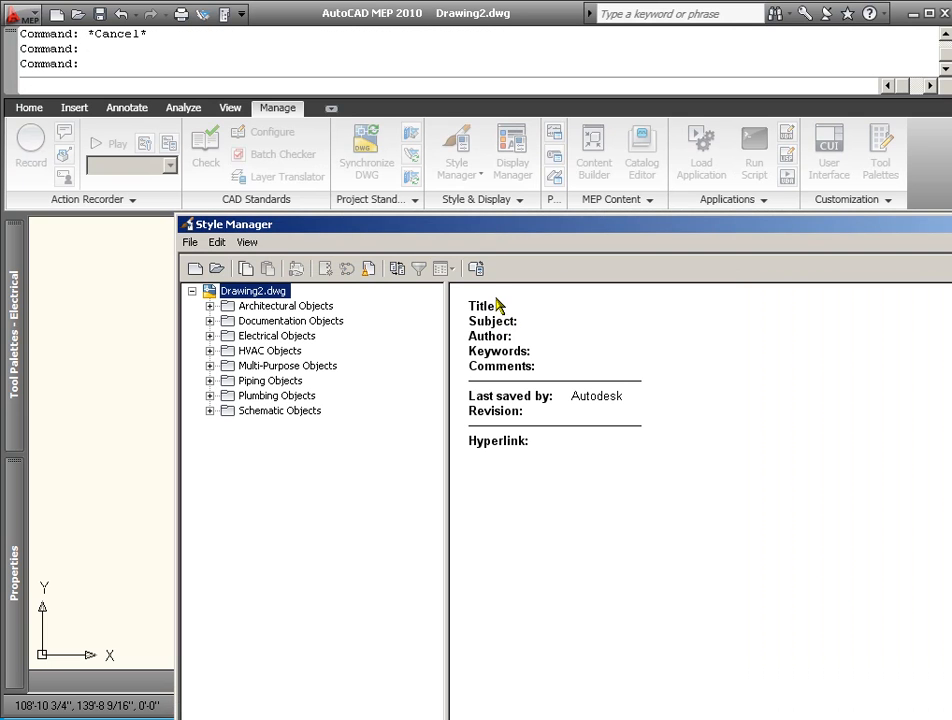
left_click_drag(482, 226, 364, 138)
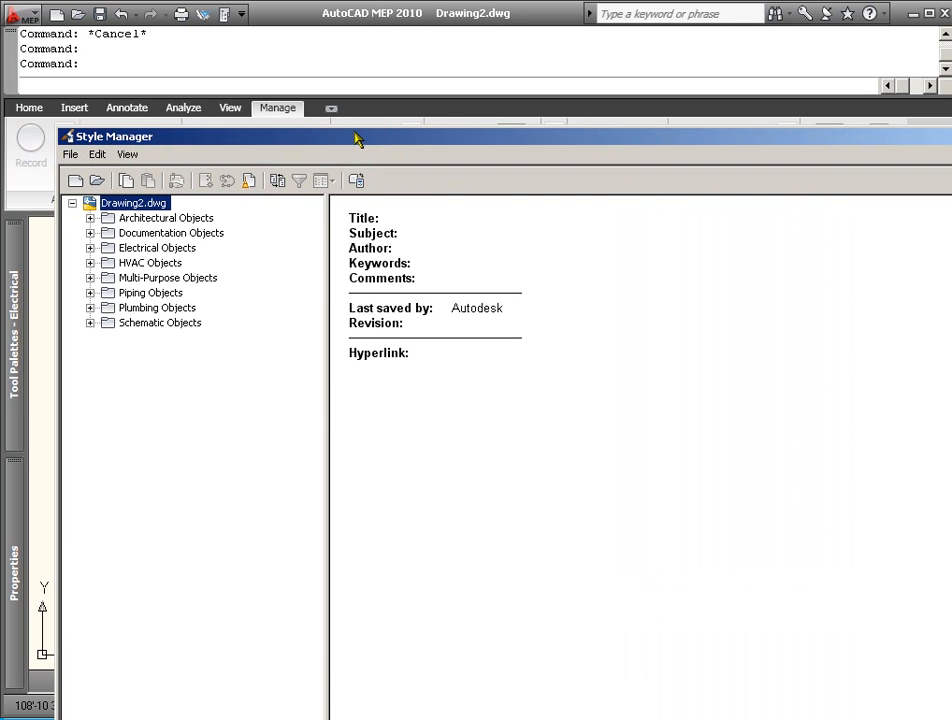
left_click(90, 233)
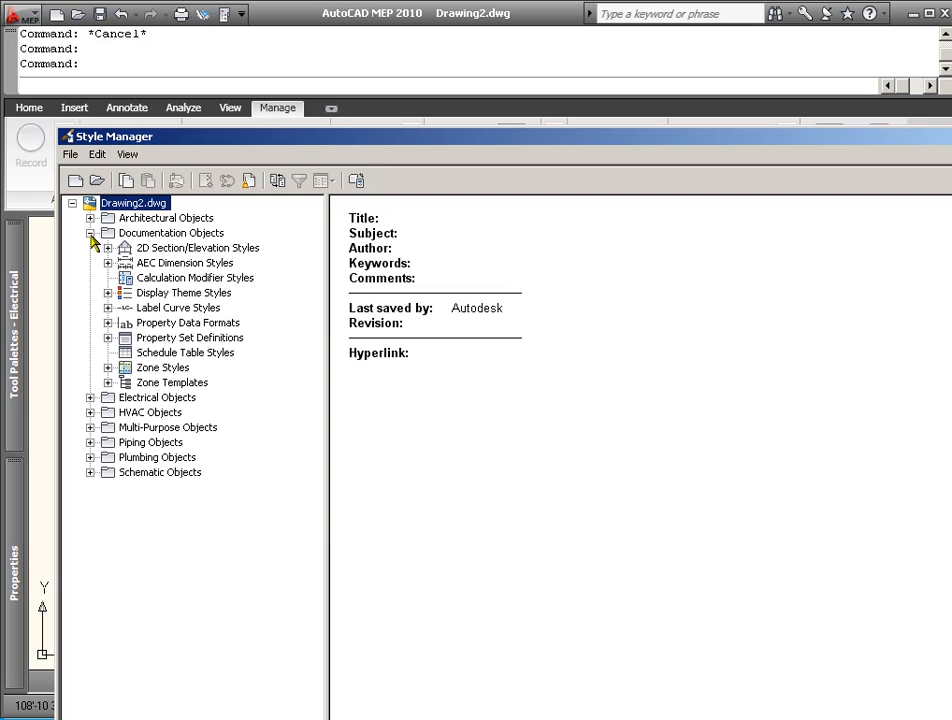
left_click(108, 338)
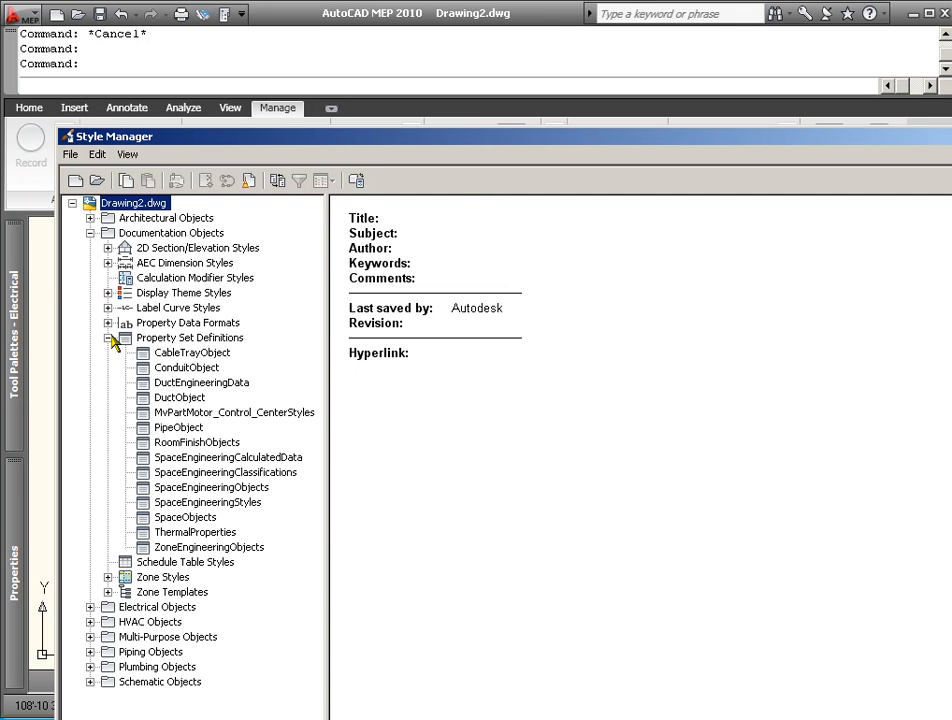
left_click(272, 414)
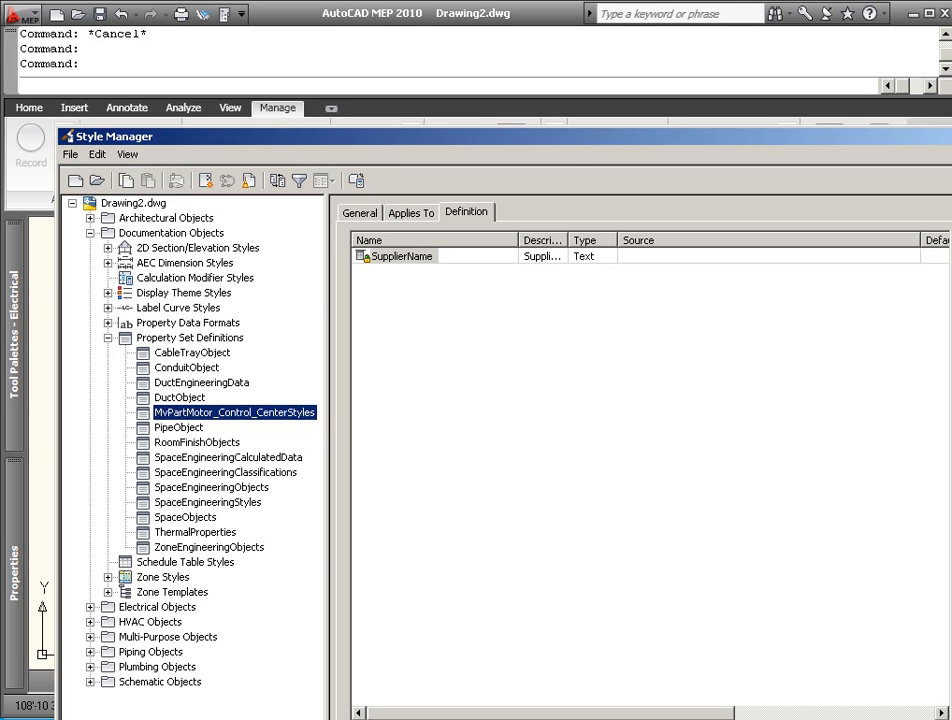
key("Escape")
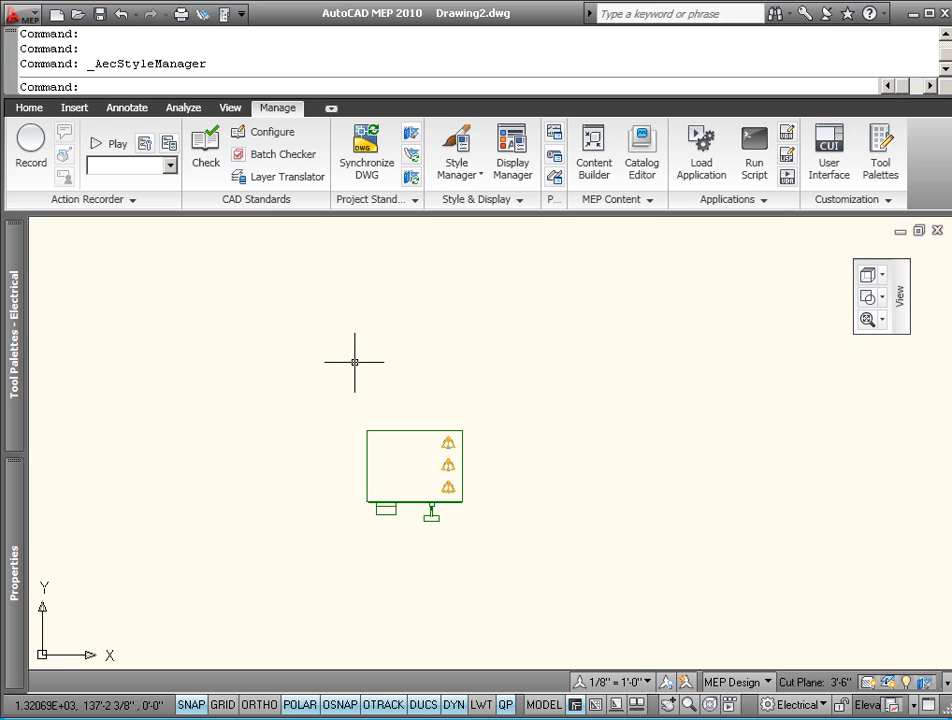
- Create an Electrical Mechanical Equipment schedule for the motor control center and place the table beside it at its default size
mouse_move(20, 337)
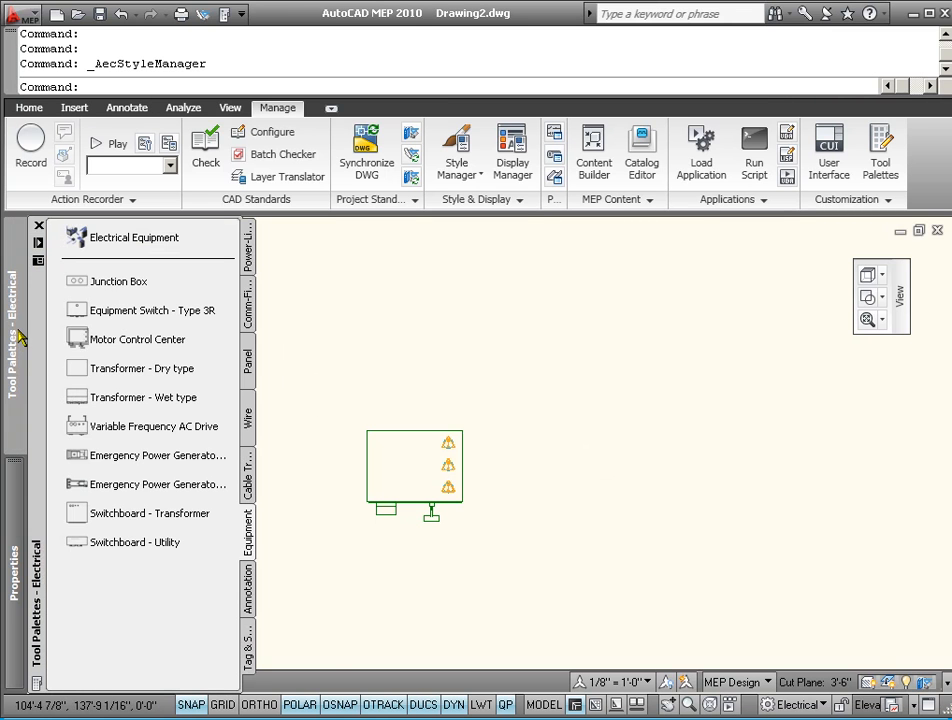
left_click(251, 640)
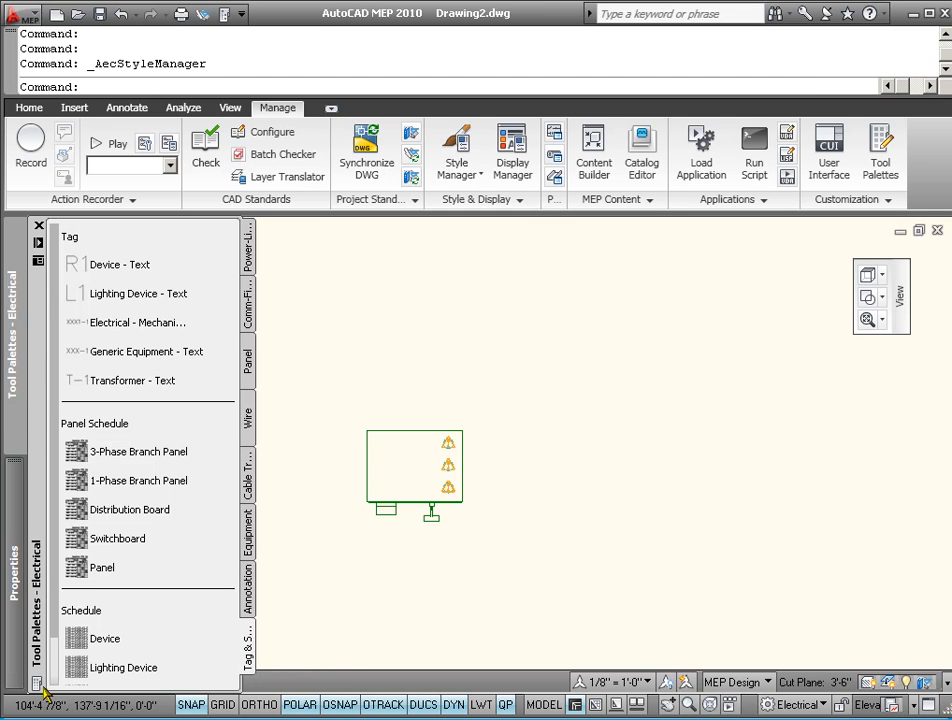
scroll(56, 687, "down", 2)
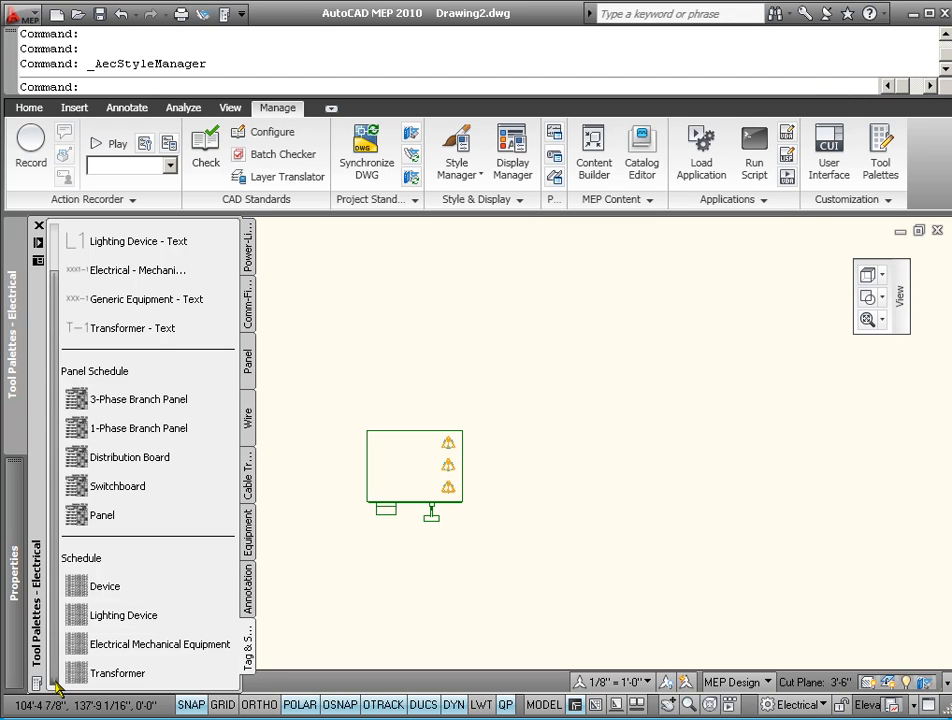
left_click(229, 628)
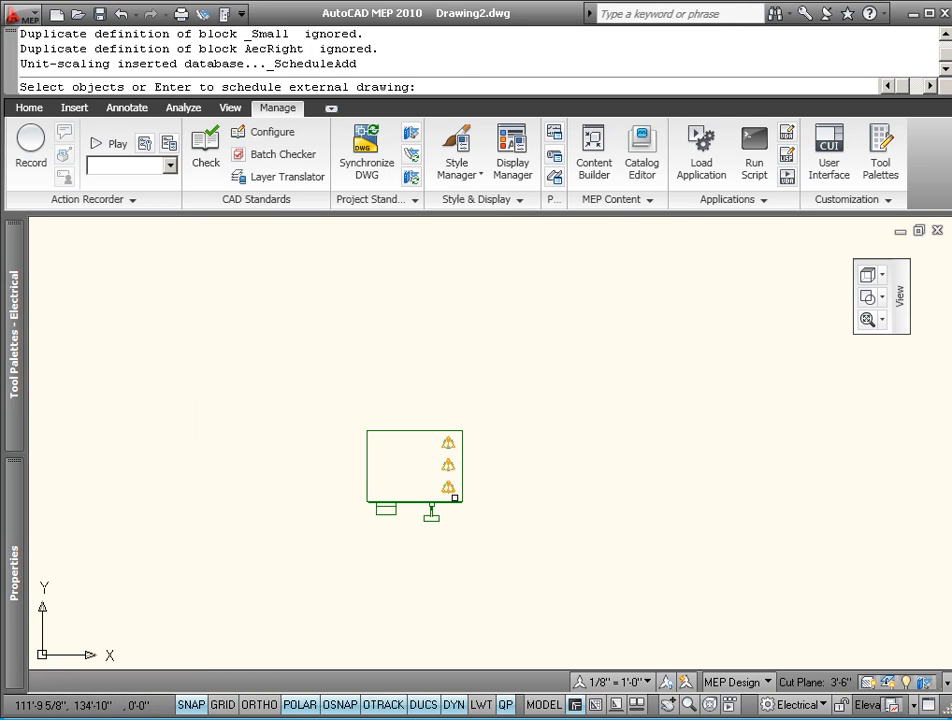
left_click(455, 498)
key("Return")
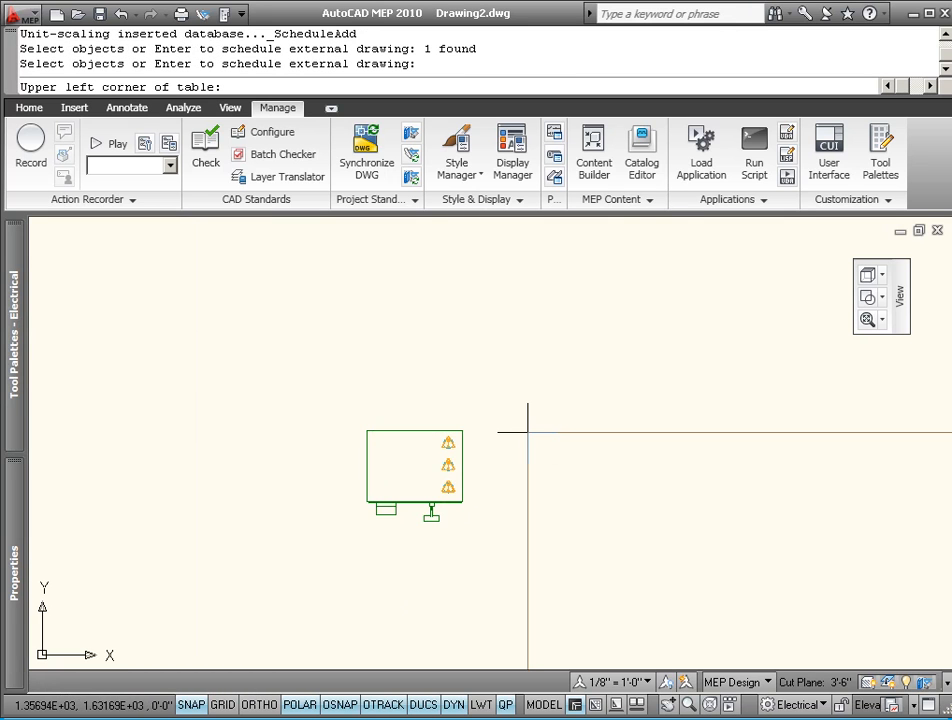
left_click(511, 393)
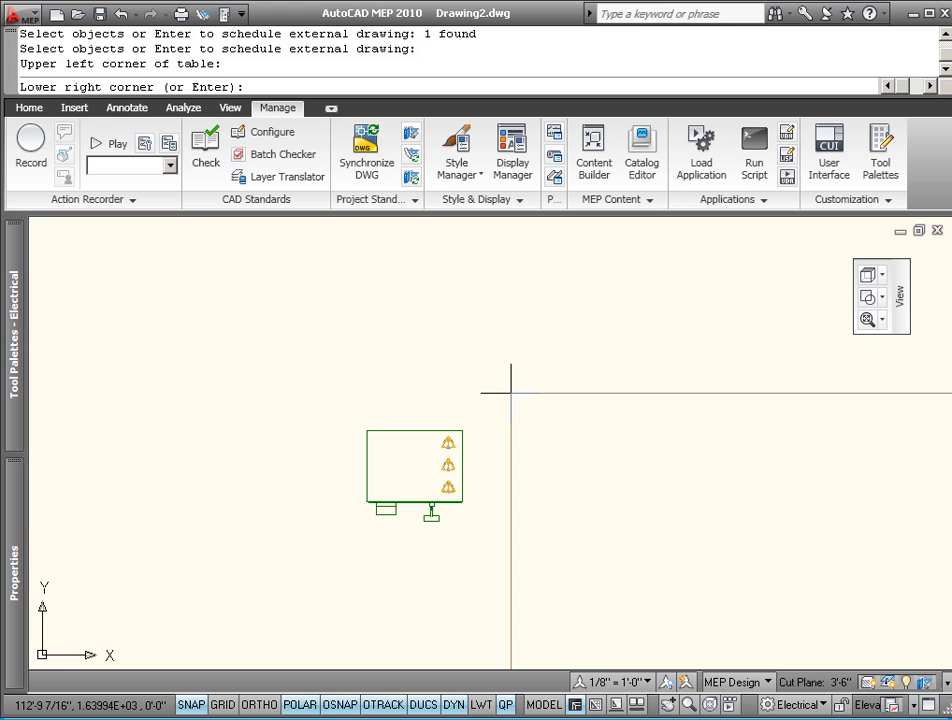
key("Return")
scroll(329, 386, "down", 5)
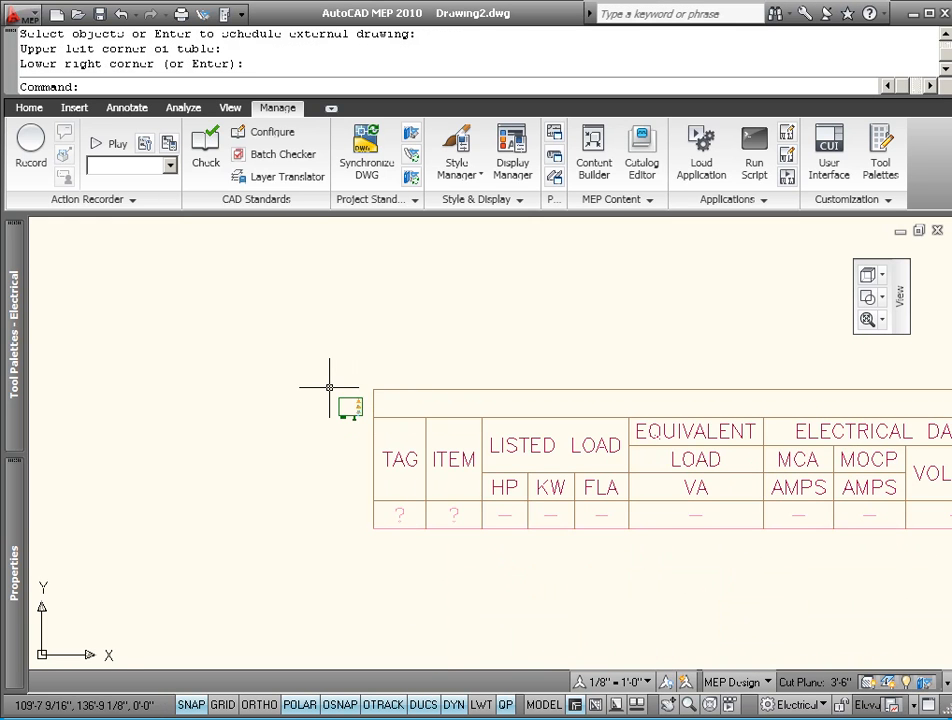
scroll(312, 531, "down", 3)
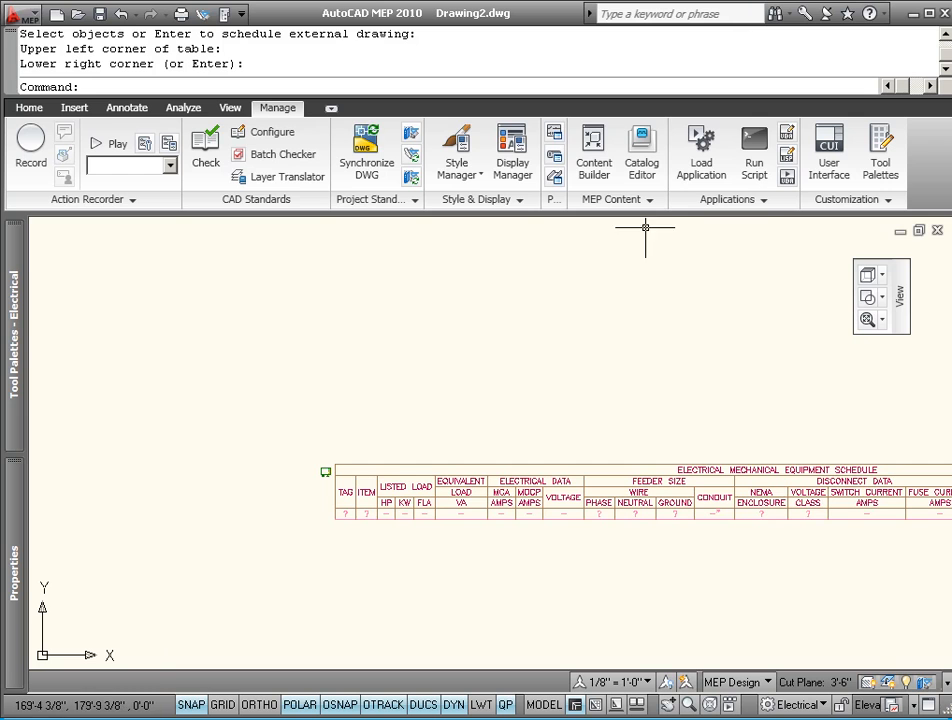
- Start opening a drawing in Style Manager and browse to the Imperial folder of the Styles content, with full file names readable
left_click(457, 166)
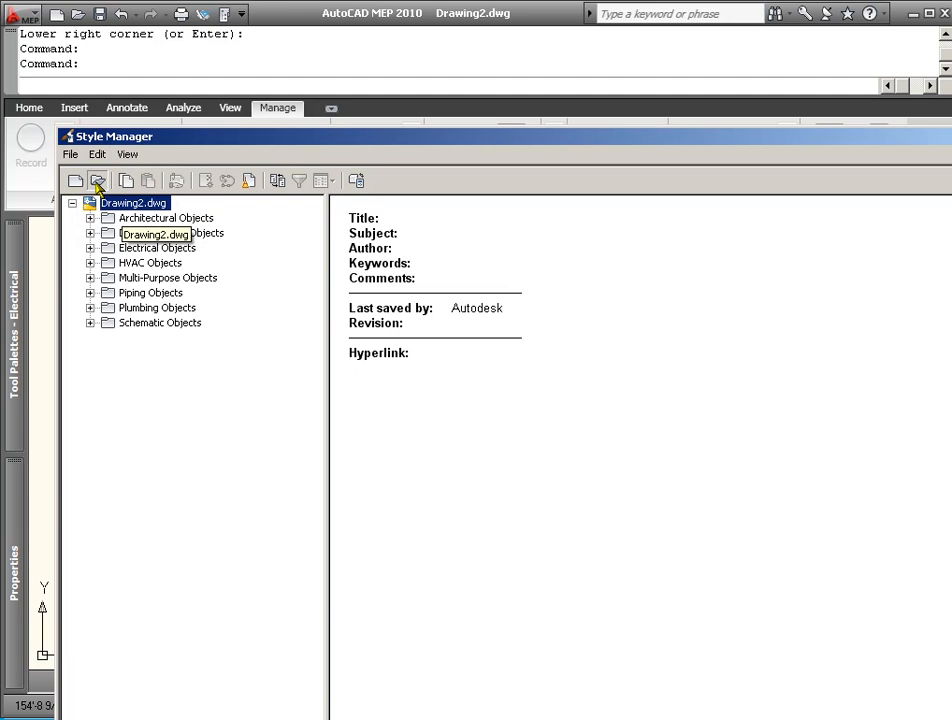
left_click(97, 182)
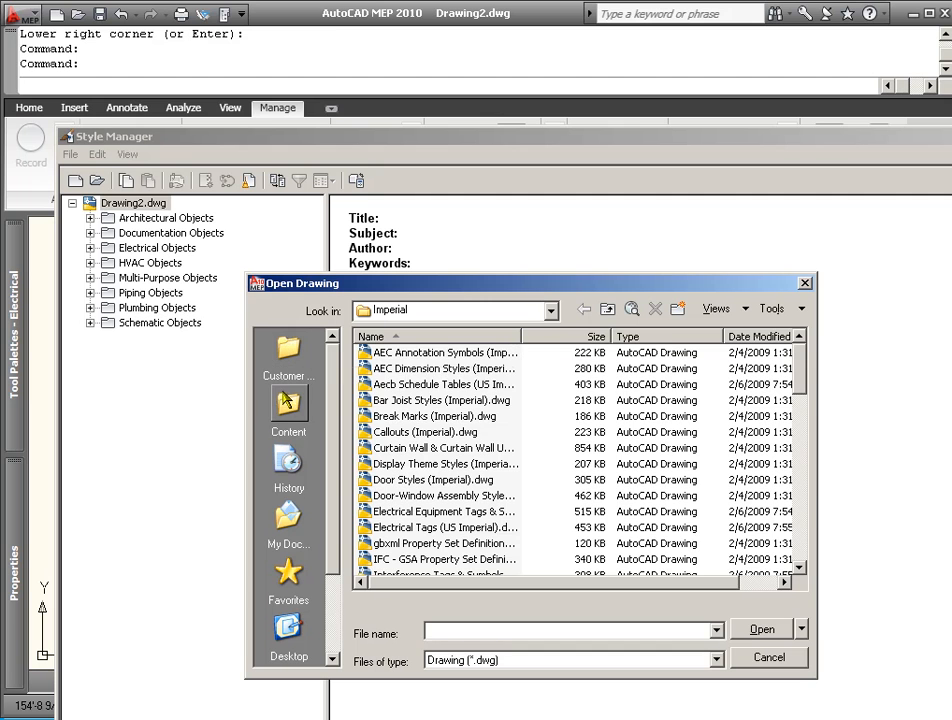
left_click(289, 405)
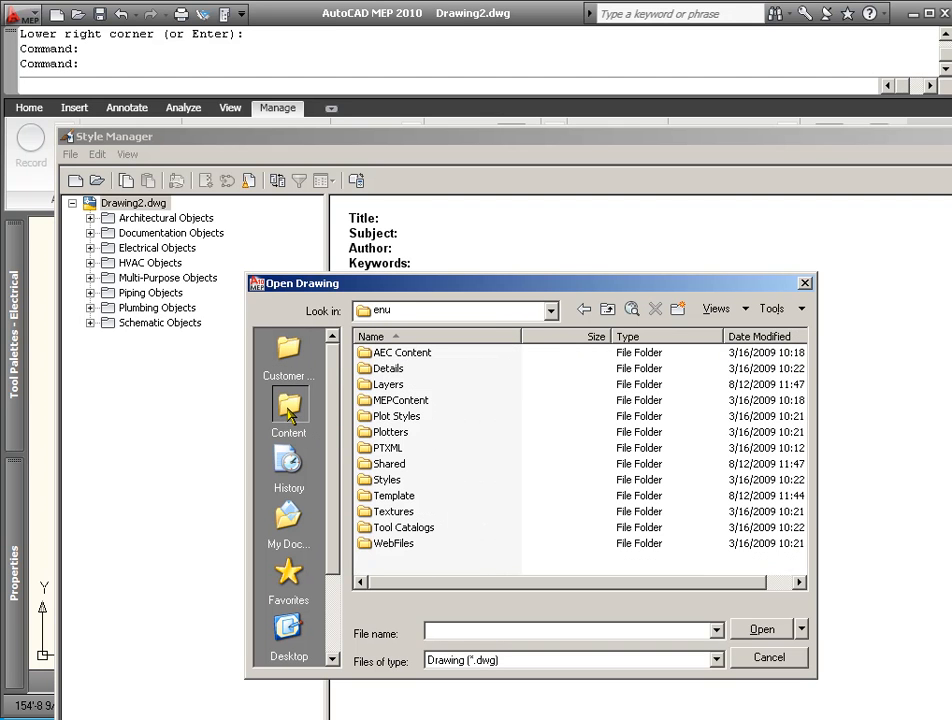
double_click(388, 480)
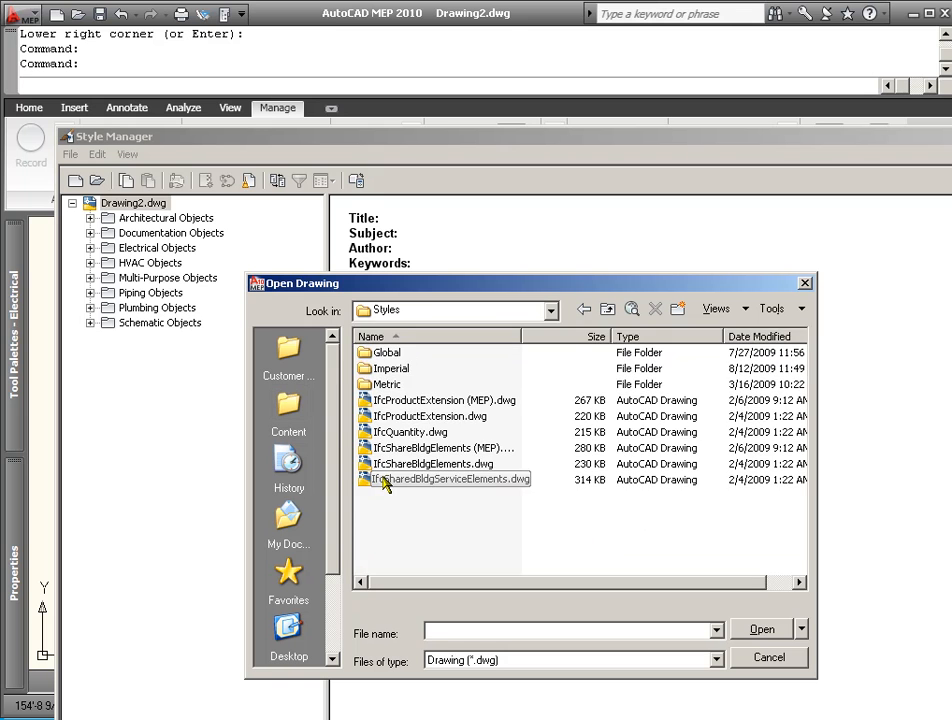
double_click(368, 369)
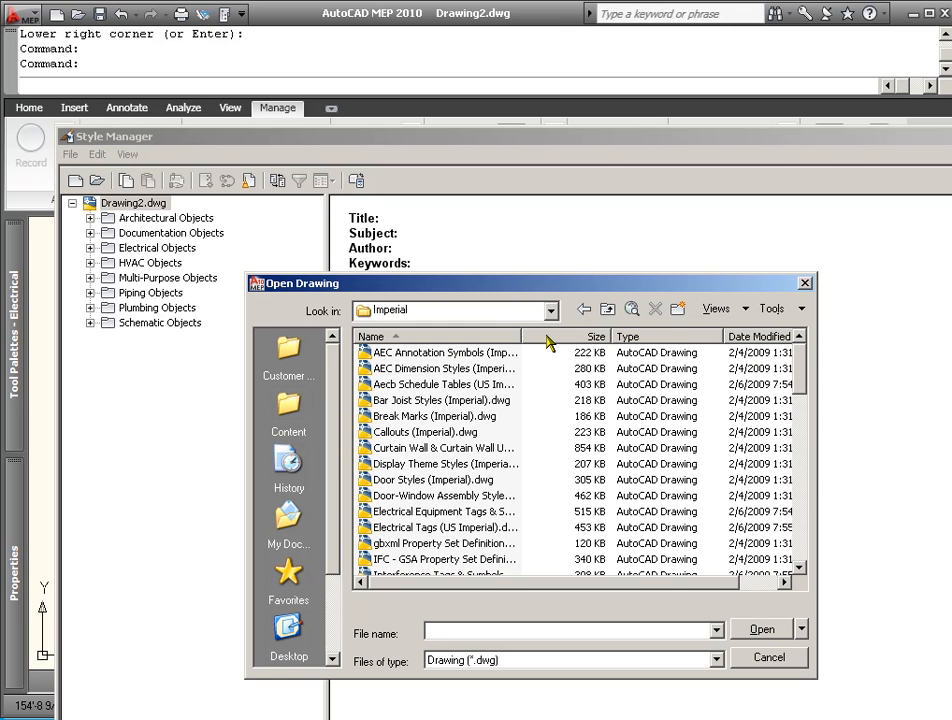
left_click_drag(519, 336, 599, 338)
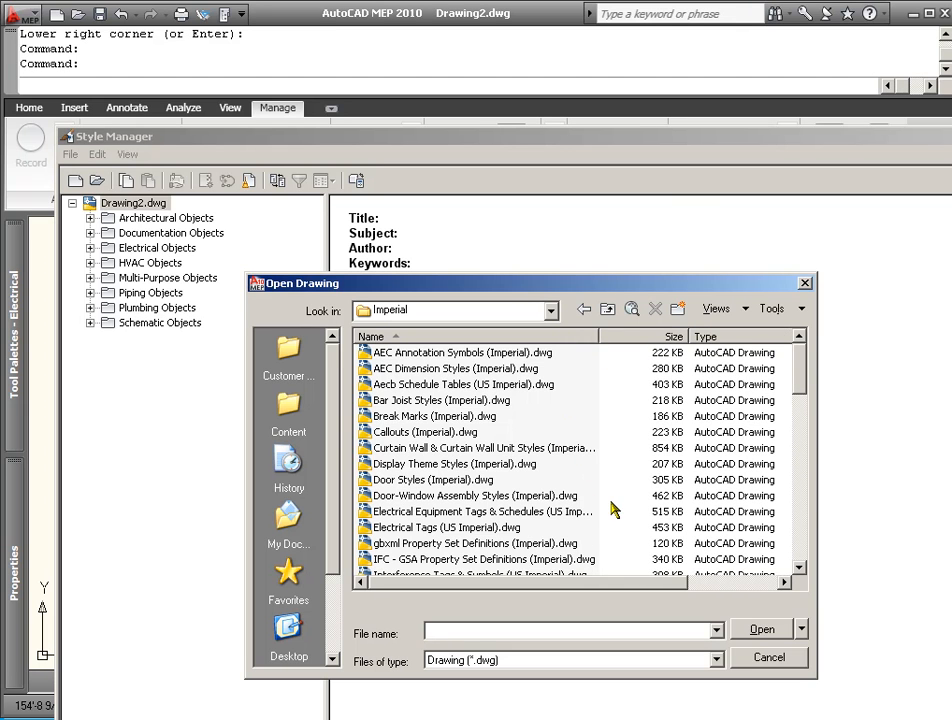
- Look through the Imperial style drawings and open Electrical Equipment Tags & Schedules (US Imperial).dwg in Style Manager
left_click(518, 511)
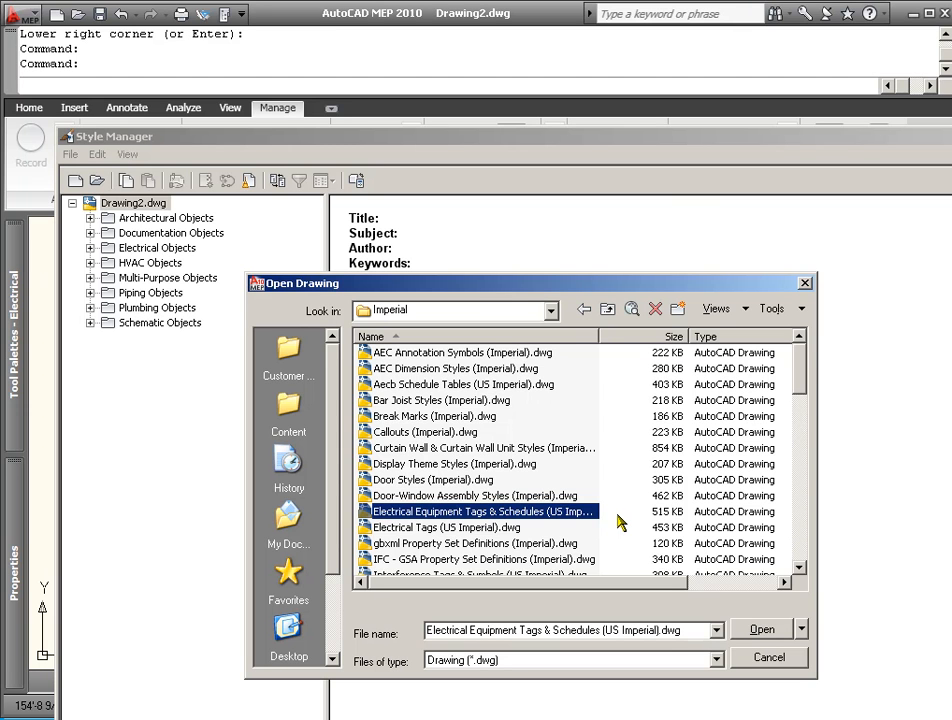
scroll(619, 521, "down", 2)
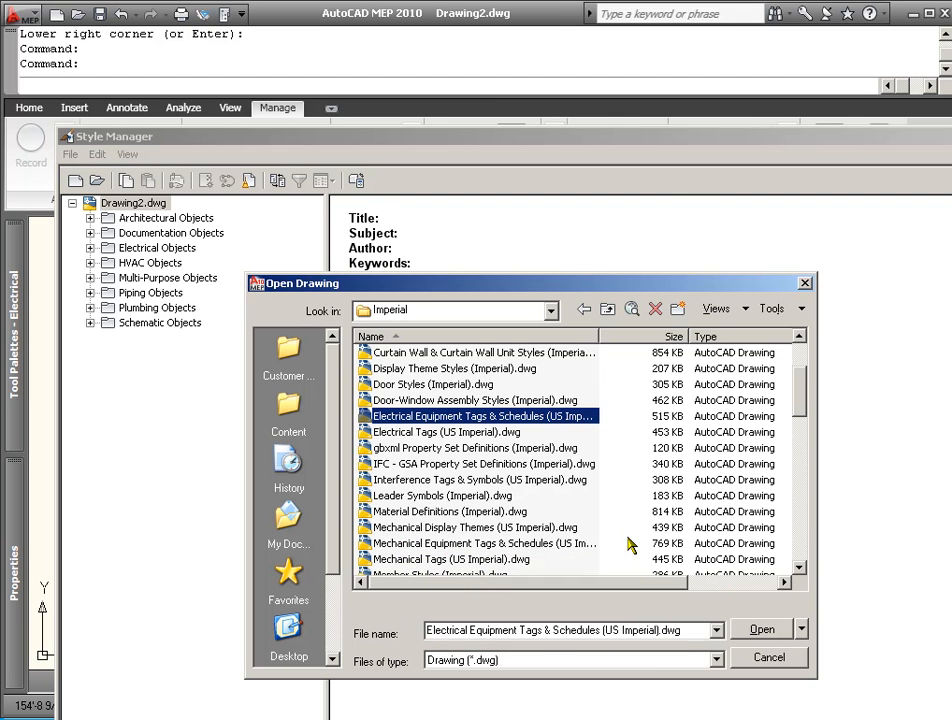
scroll(621, 513, "down", 4)
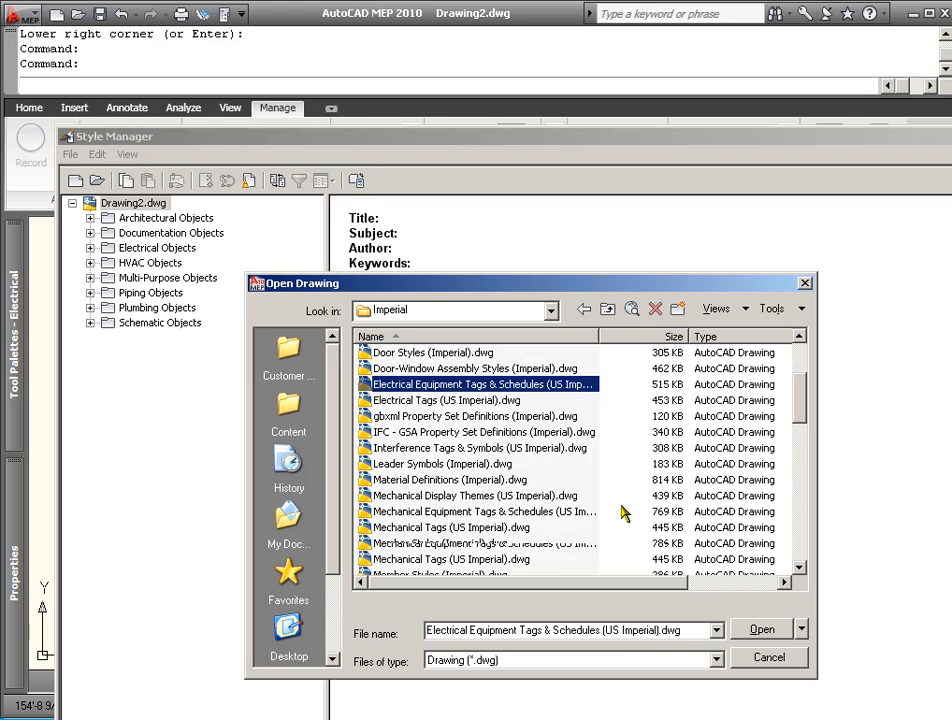
scroll(621, 513, "down", 3)
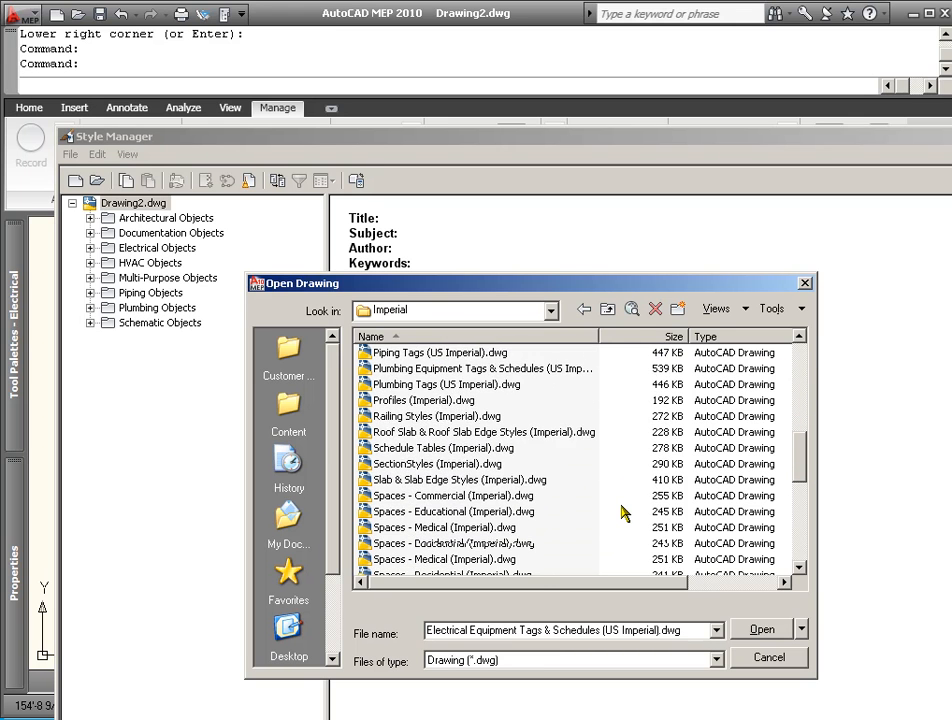
scroll(621, 513, "down", 2)
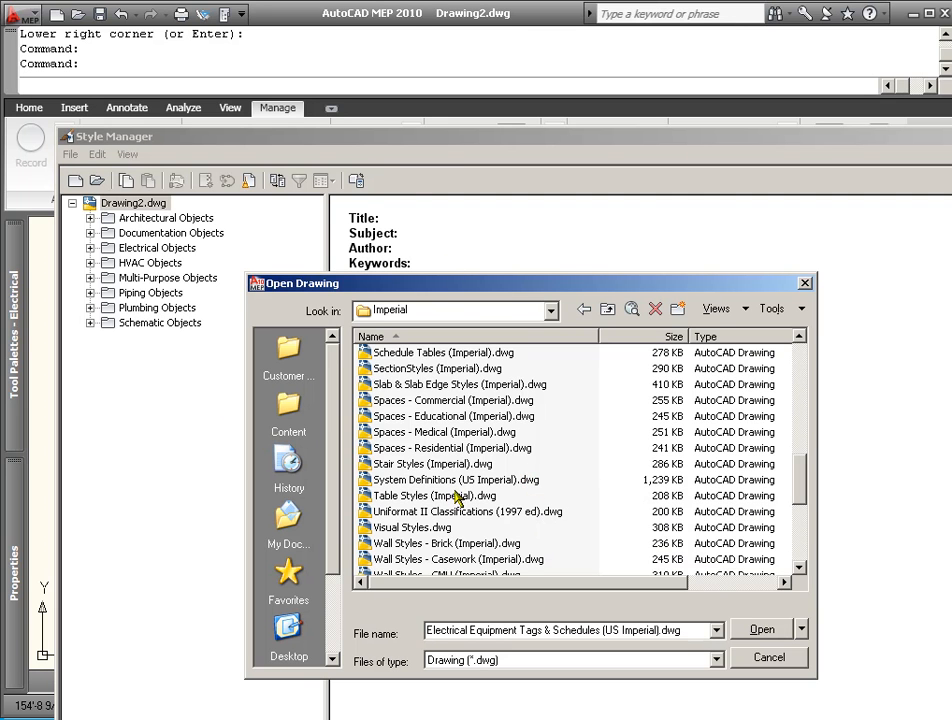
scroll(614, 452, "up", 5)
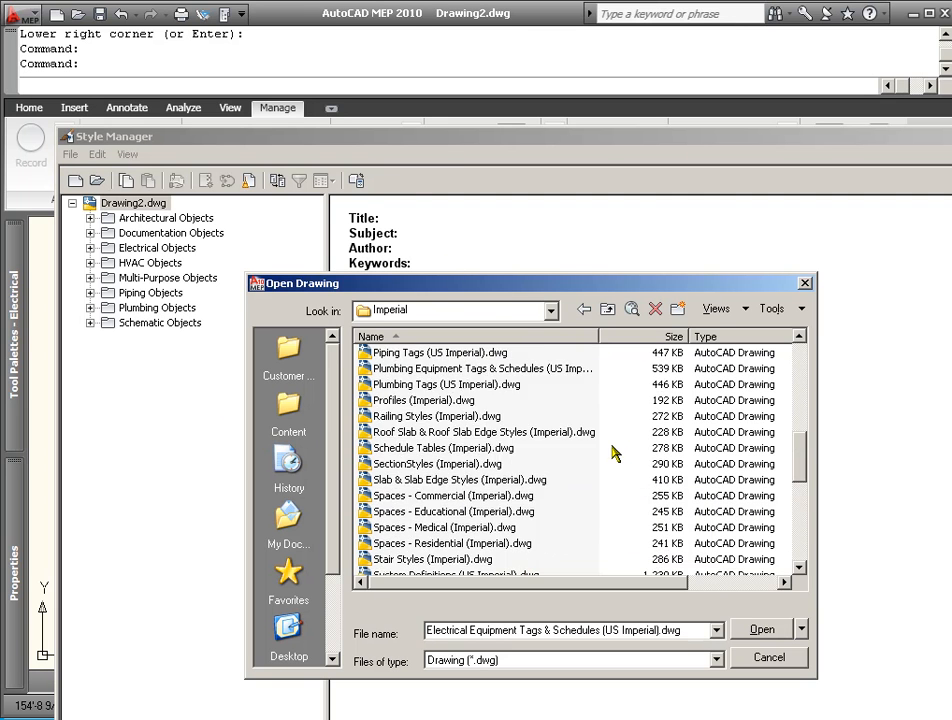
scroll(612, 451, "up", 3)
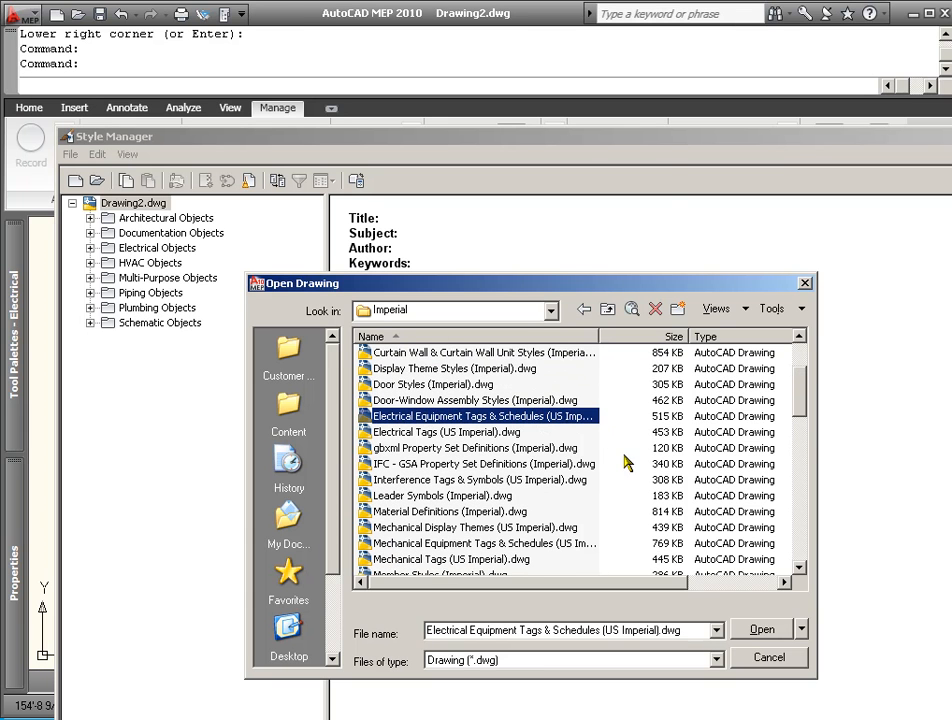
left_click(748, 635)
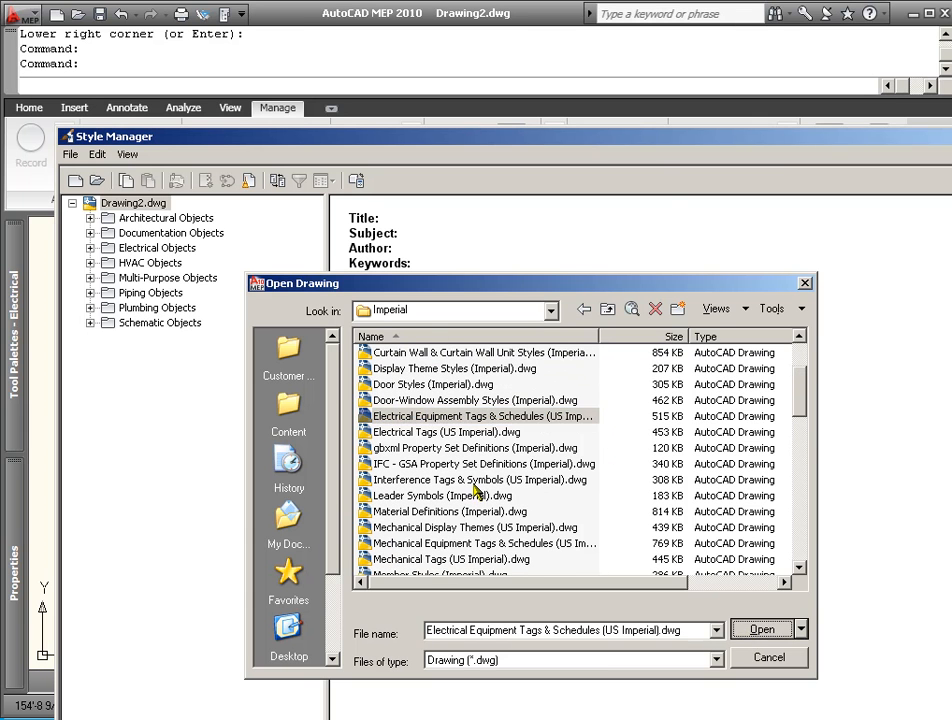
- Copy the Electrical Motor Control Center Schedule table style from the Electrical Equipment Tags & Schedules drawing into Drawing2.dwg
double_click(84, 340)
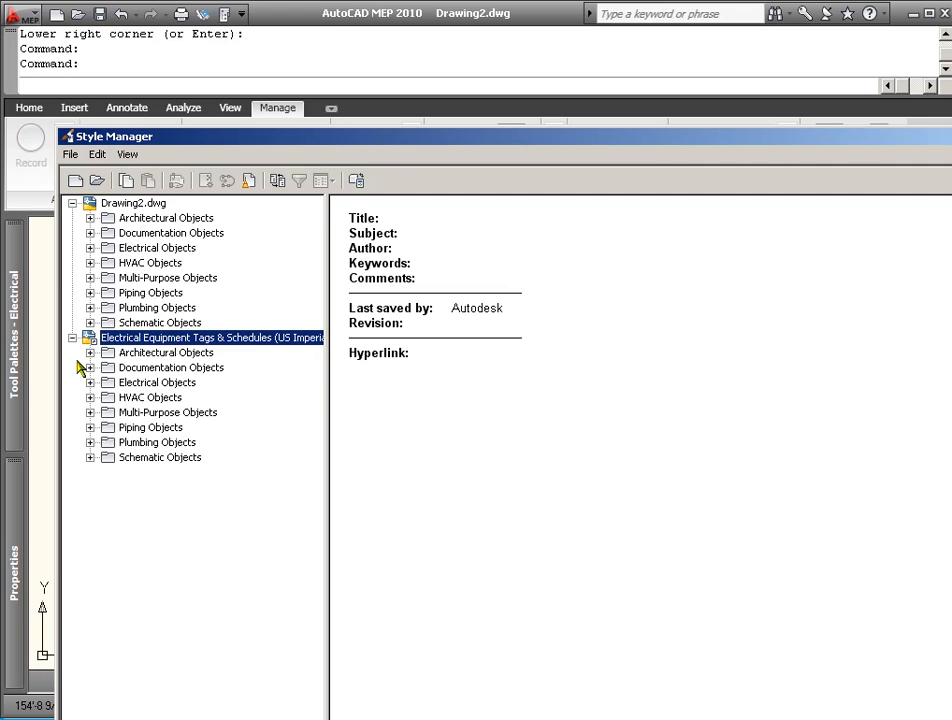
left_click(90, 367)
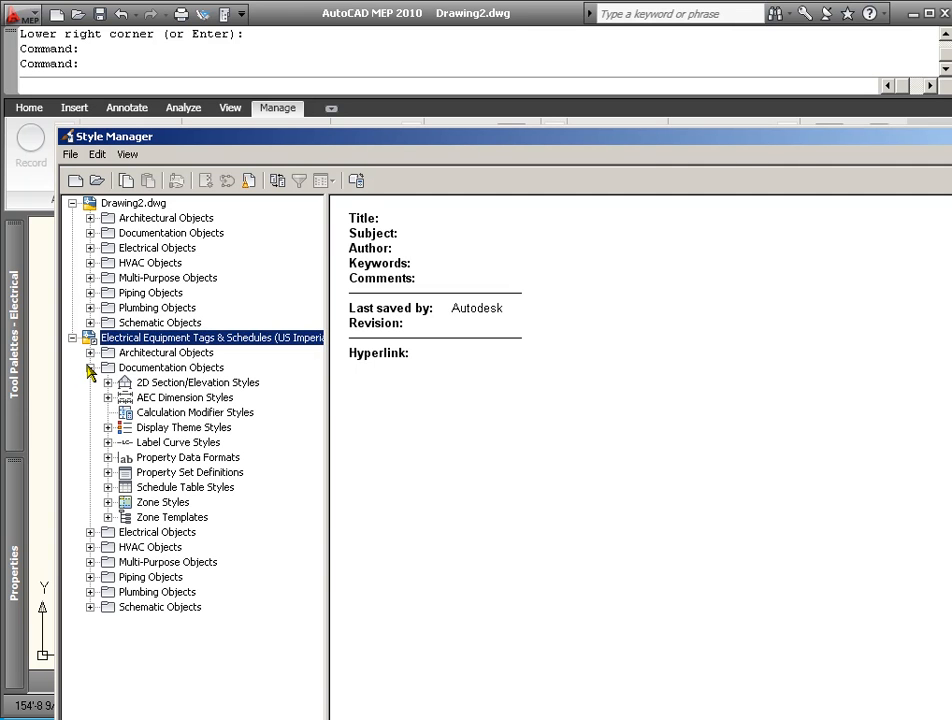
left_click(107, 487)
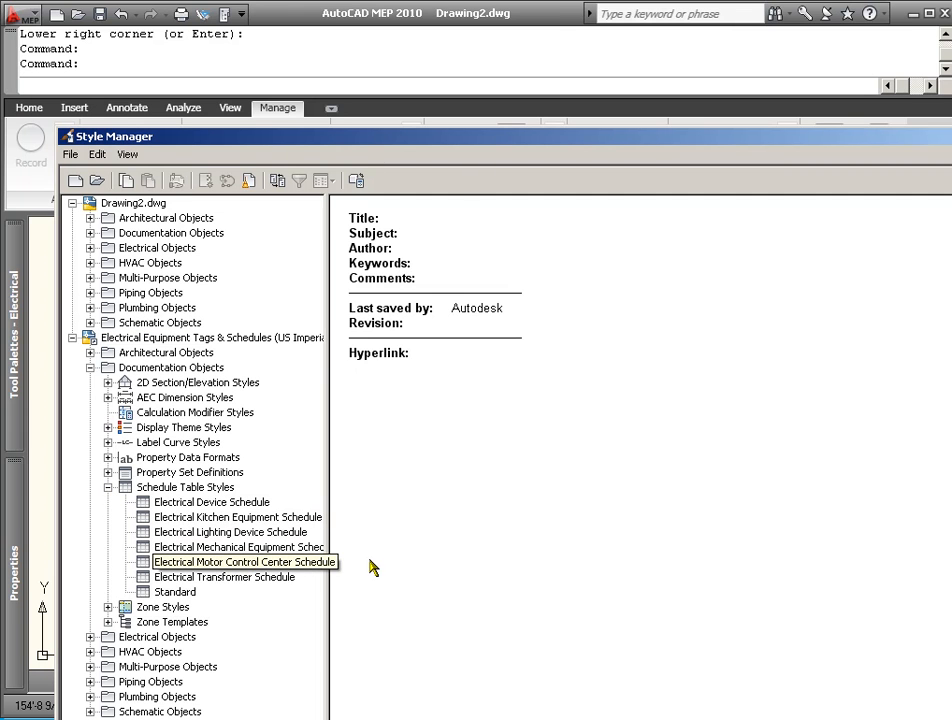
left_click(250, 561)
left_click(165, 488)
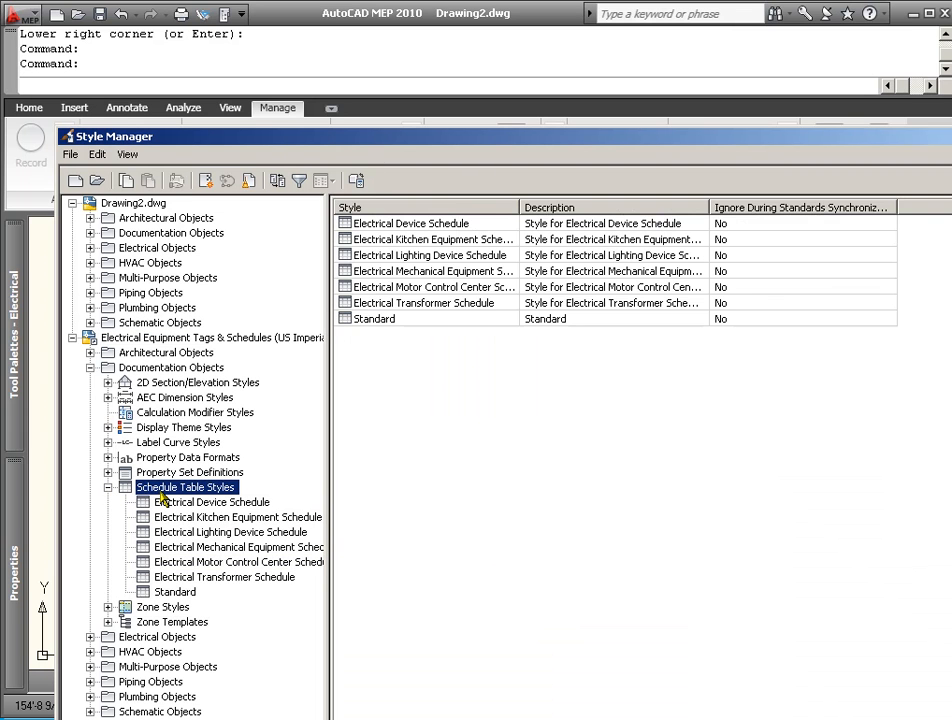
right_click(436, 287)
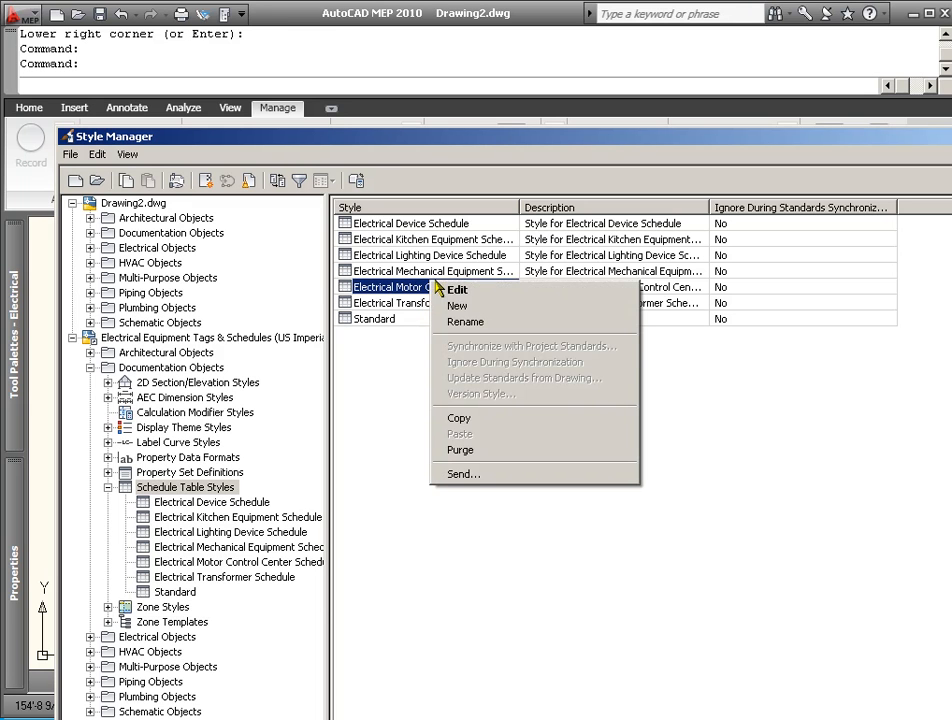
left_click(478, 420)
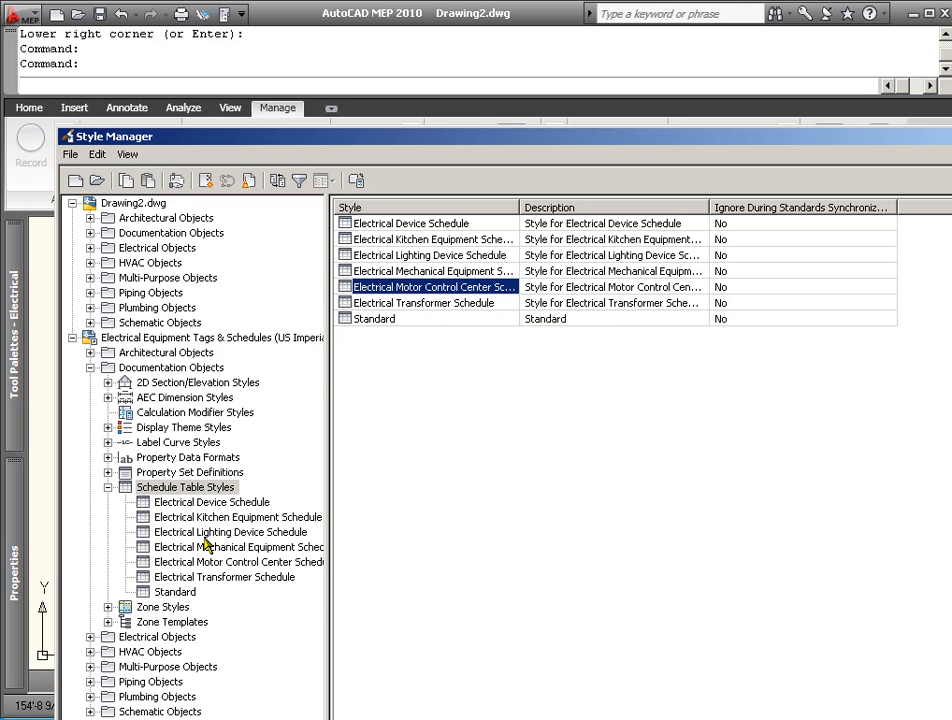
left_click(130, 206)
right_click(145, 207)
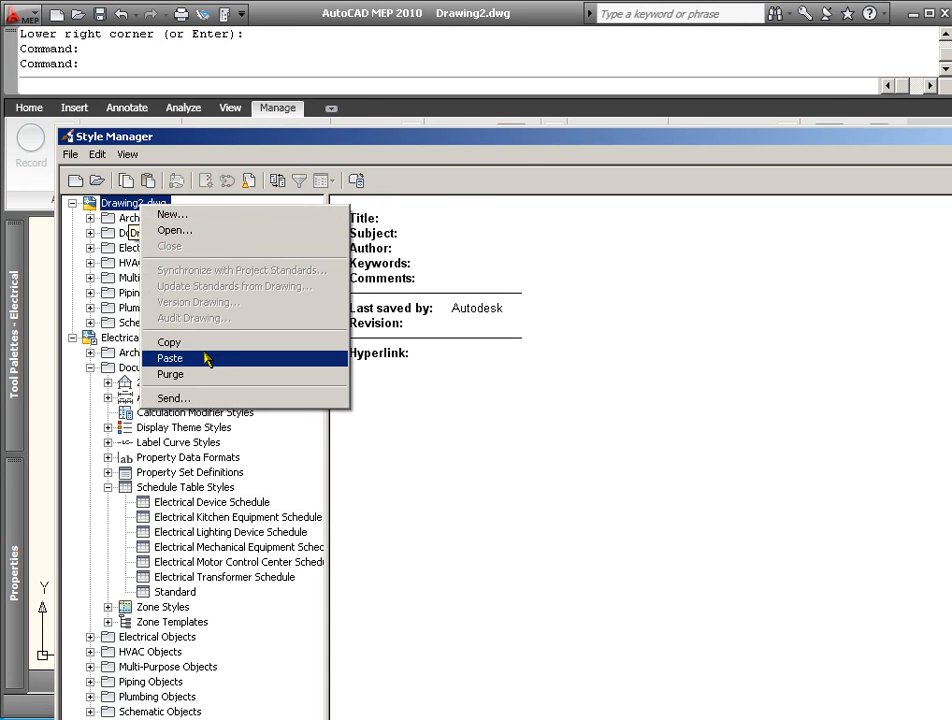
left_click(206, 357)
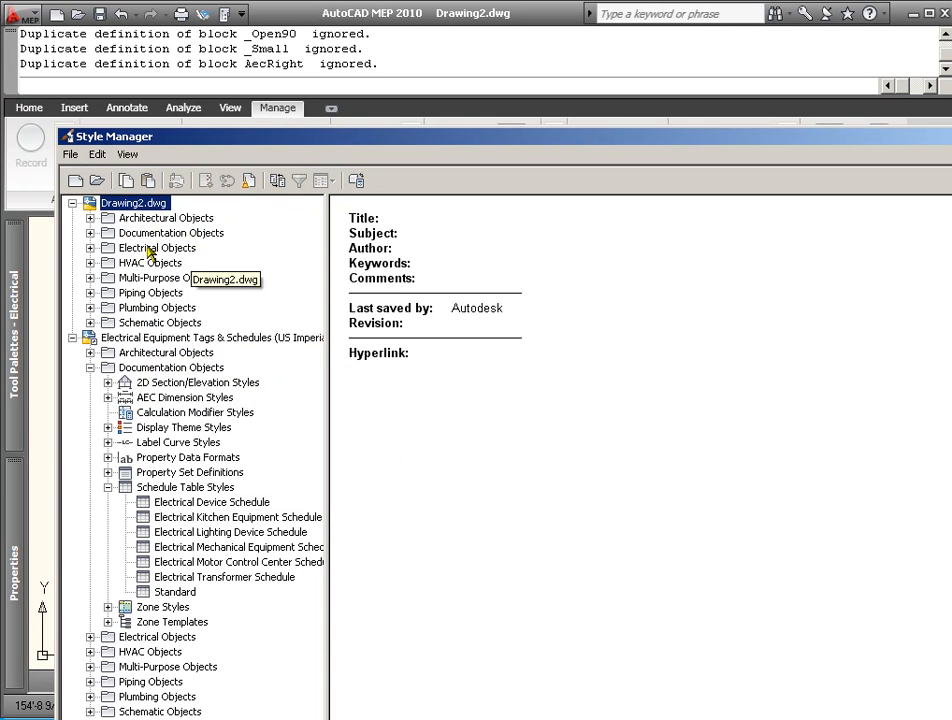
- Set Drawing2.dwg's Electrical Motor Control Center Schedule table style to apply to Device objects instead of Multi-View Parts
left_click(90, 232)
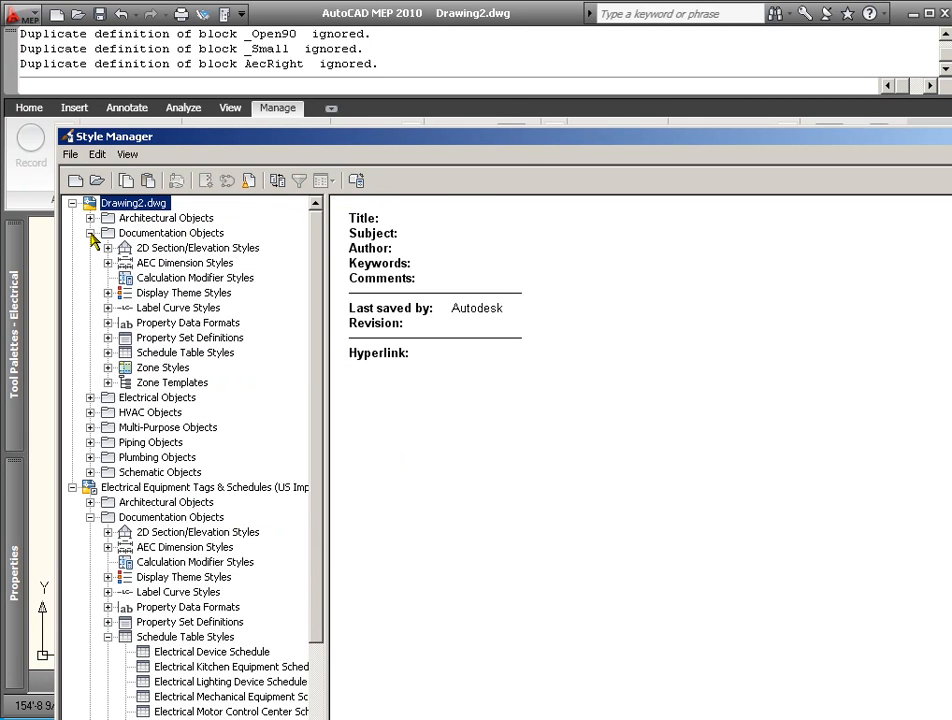
left_click(108, 352)
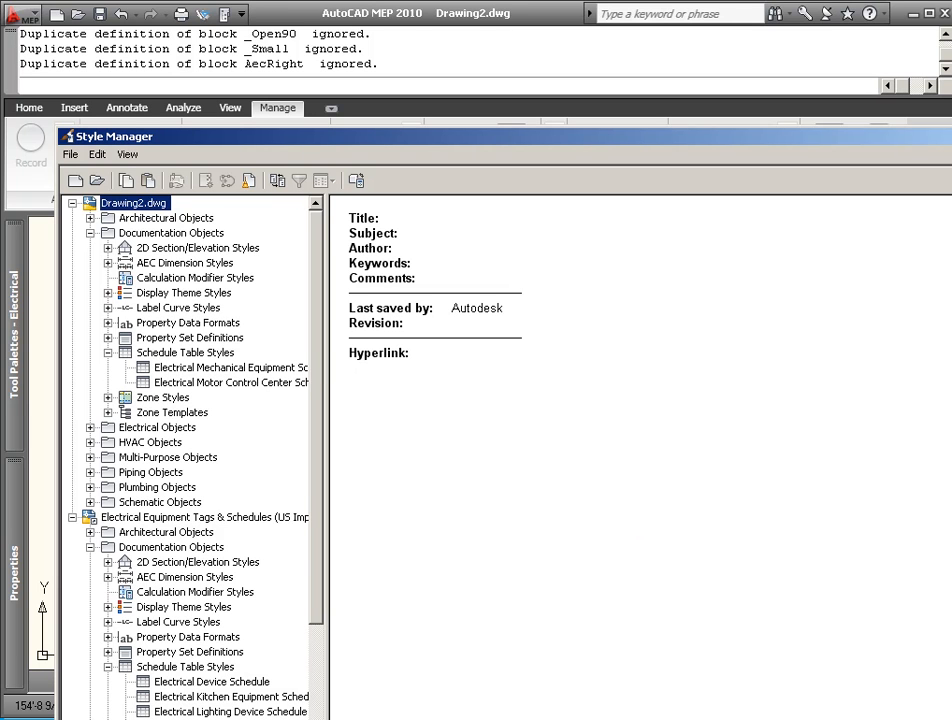
left_click(192, 385)
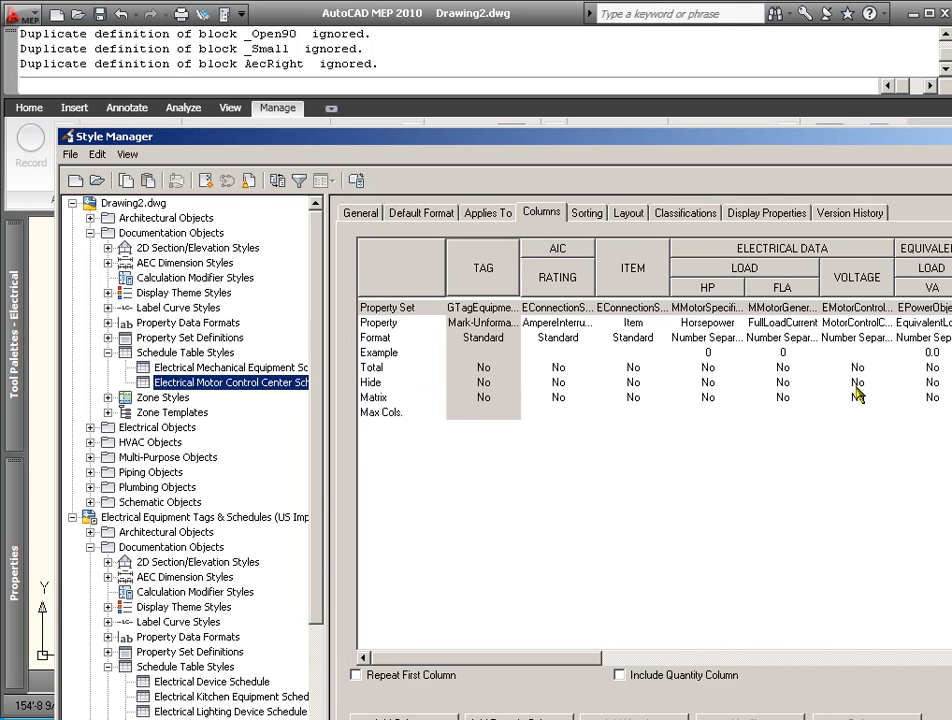
left_click(486, 216)
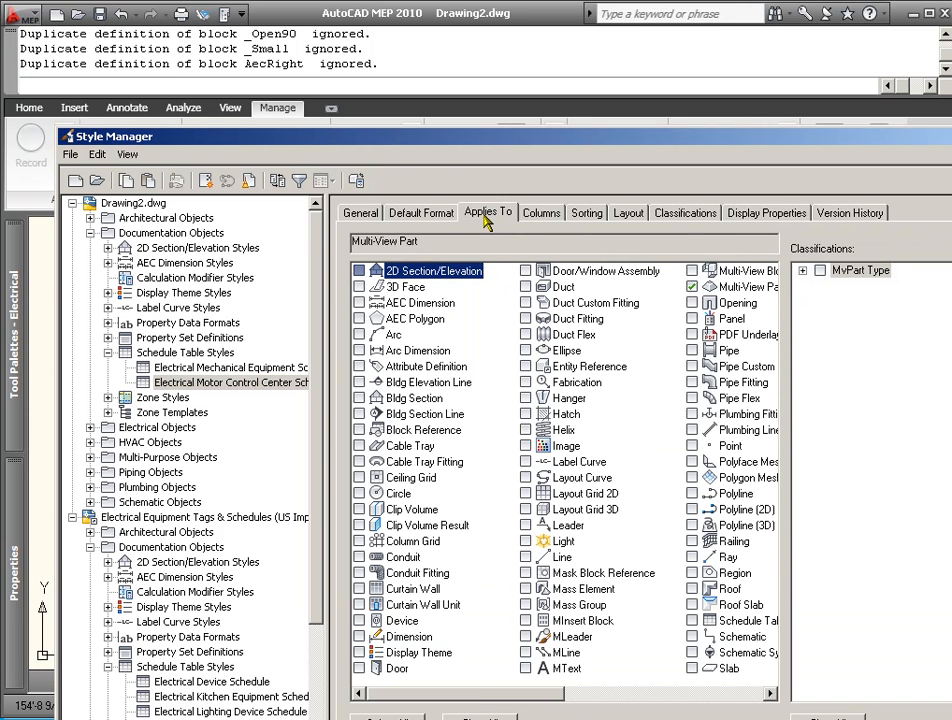
left_click(691, 287)
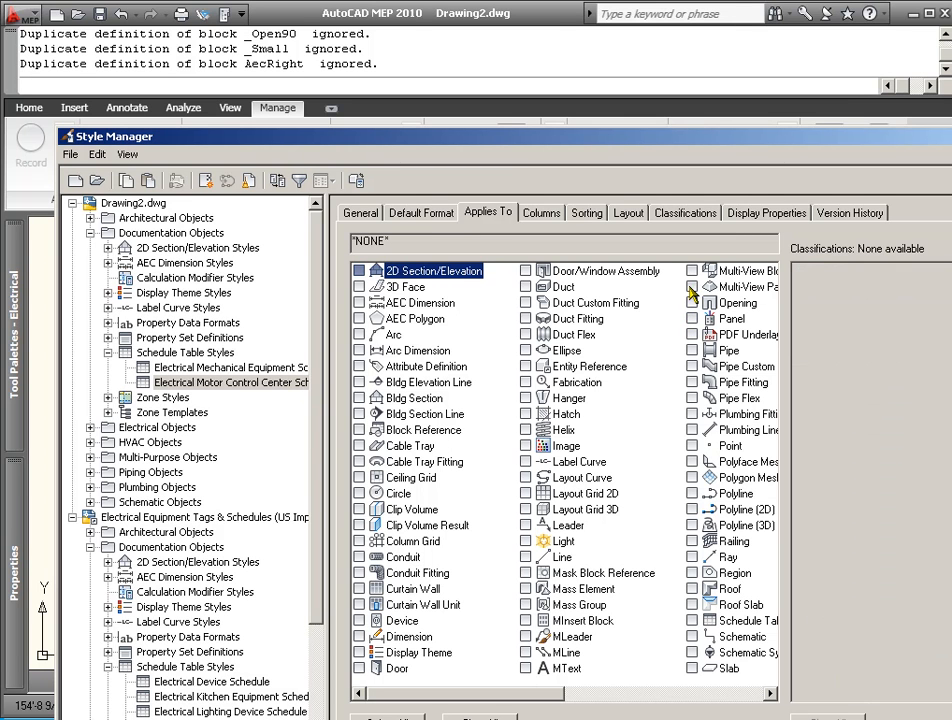
left_click(359, 621)
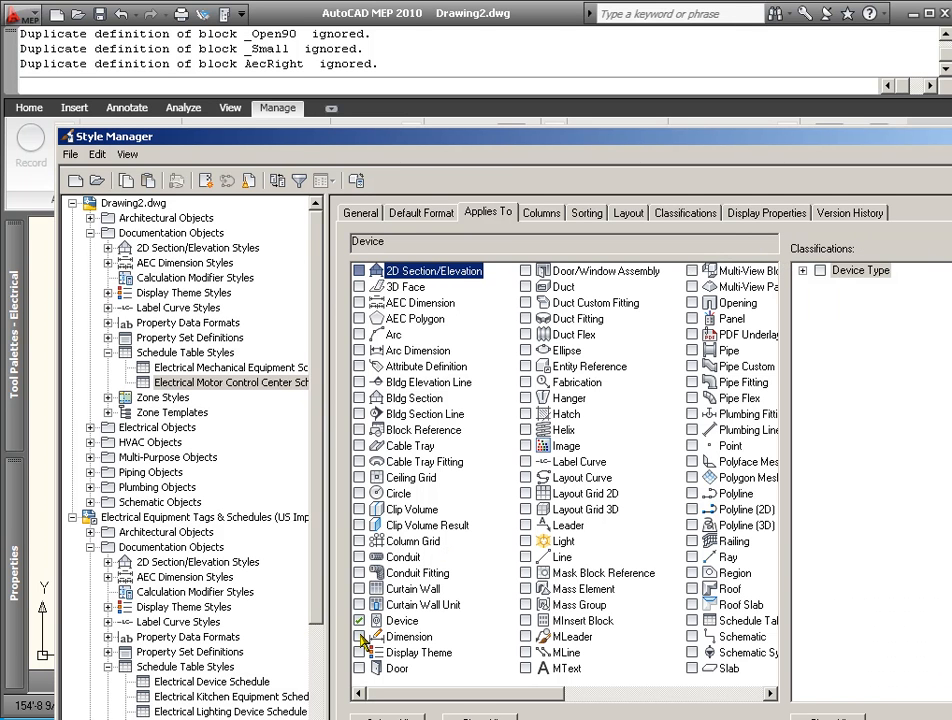